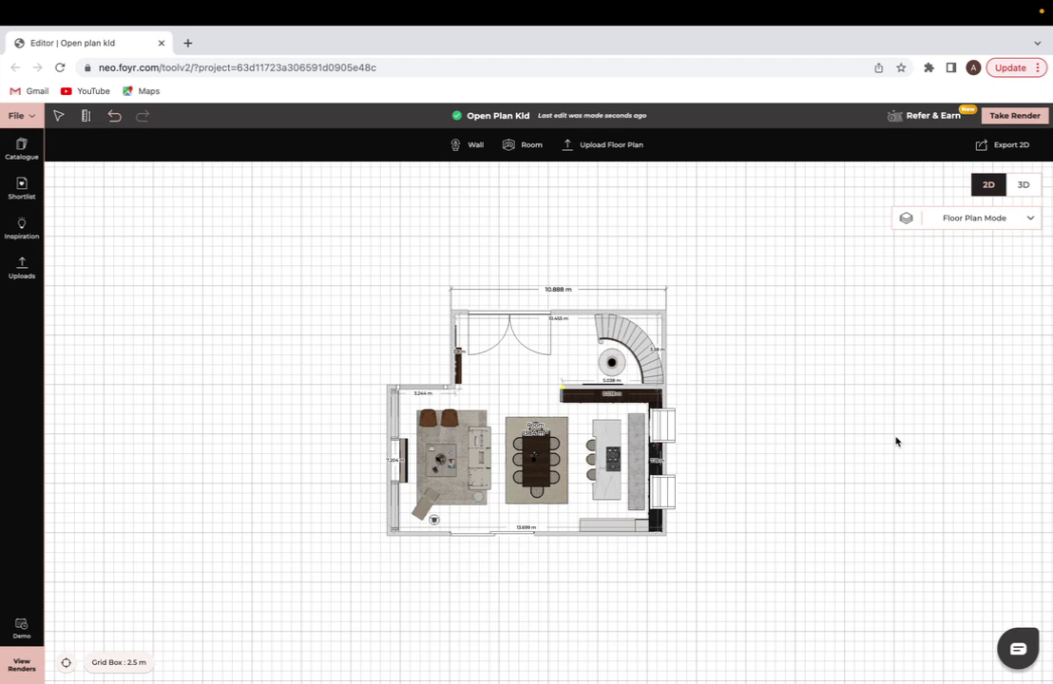
# Switch the kitchen plan to 3D and enter the render camera at 5.5 ft height, 70 field of view
pyautogui.click(1021, 185)
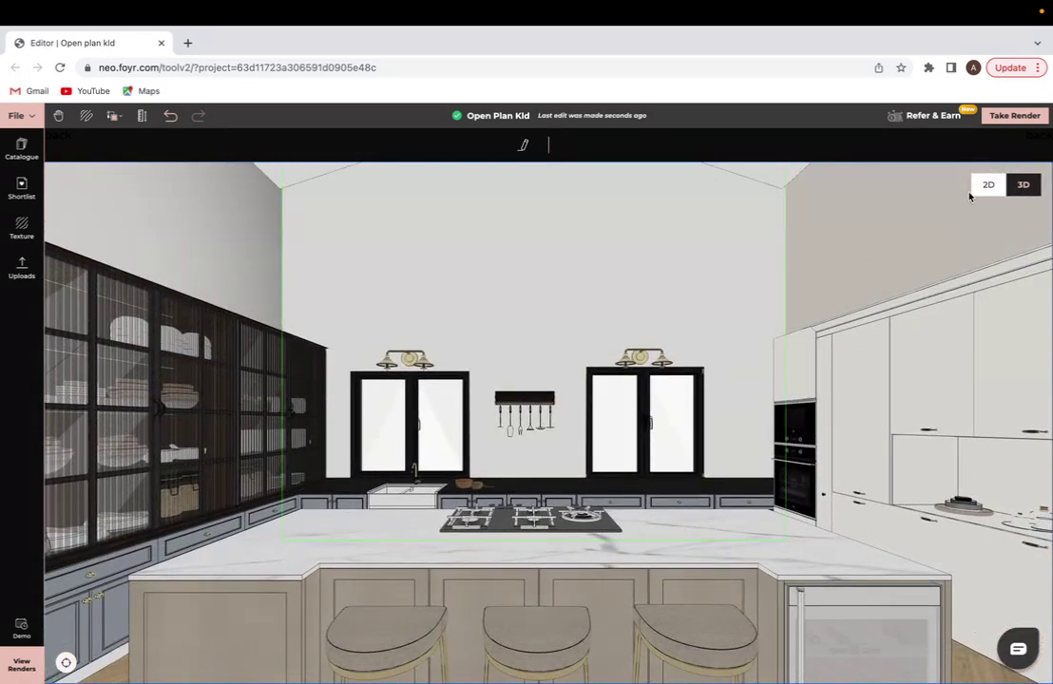
pyautogui.click(1016, 115)
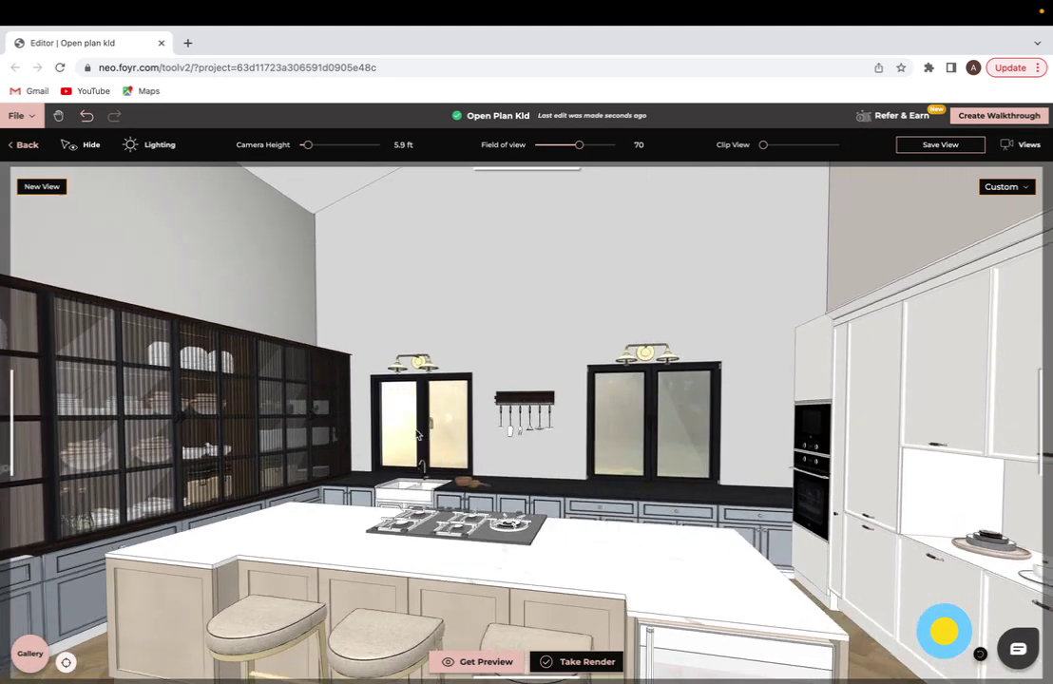
# Drop the camera to 4.1 ft and set it back behind the dining table, framing the island and stools
pyautogui.moveTo(379, 375); pyautogui.dragTo(411, 435)
pyautogui.scroll(2, 411, 434)
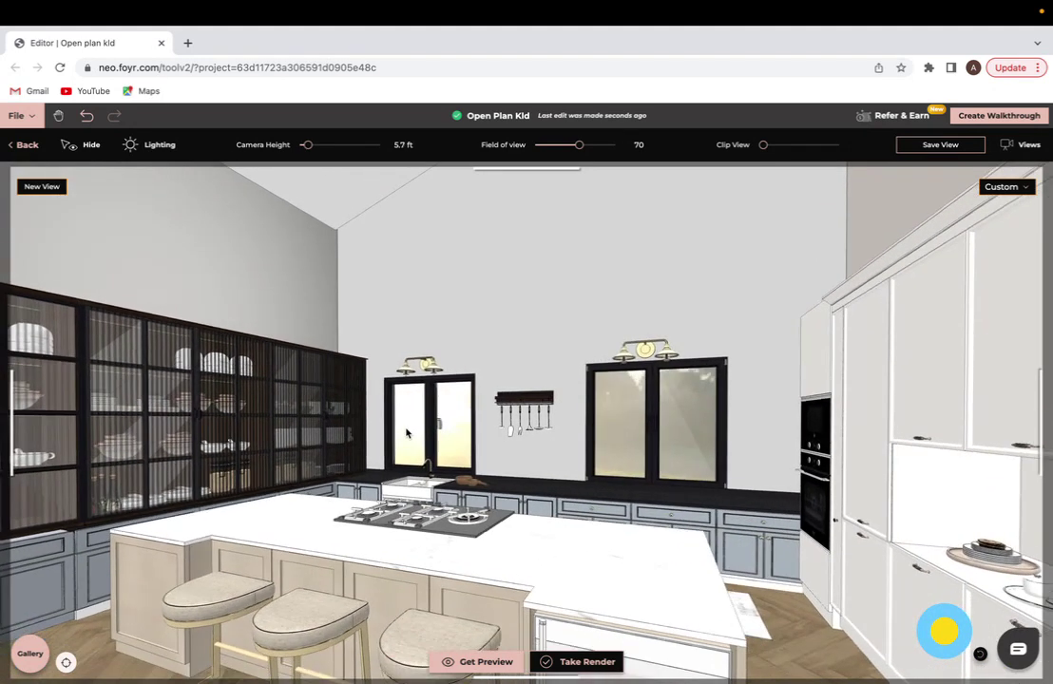
pyautogui.scroll(-1, 411, 434)
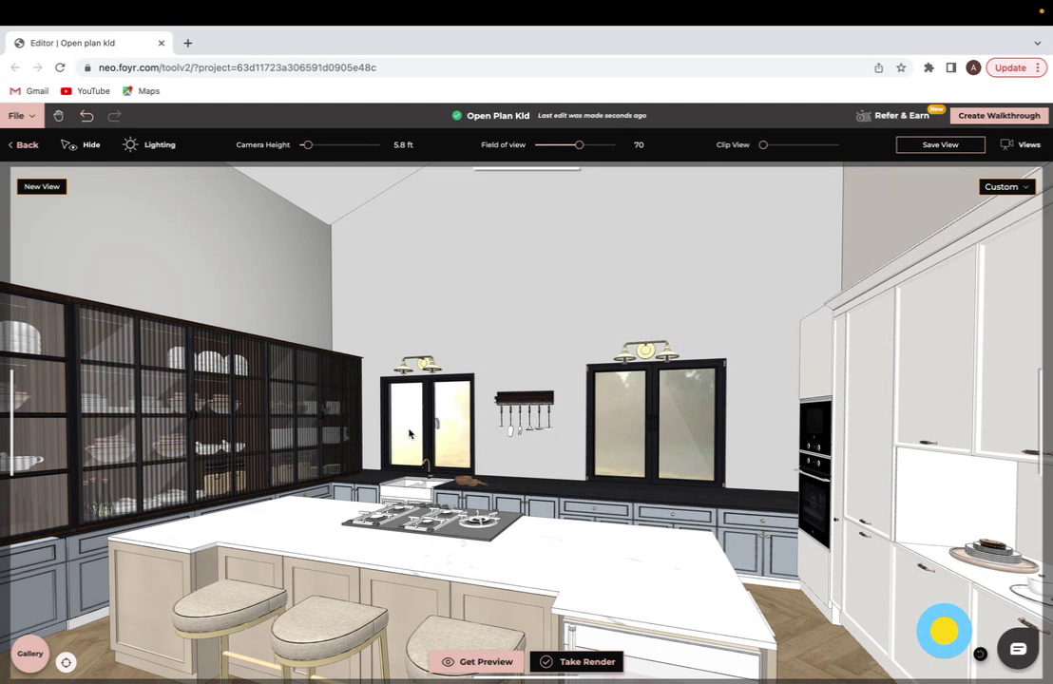
pyautogui.scroll(3, 561, 444)
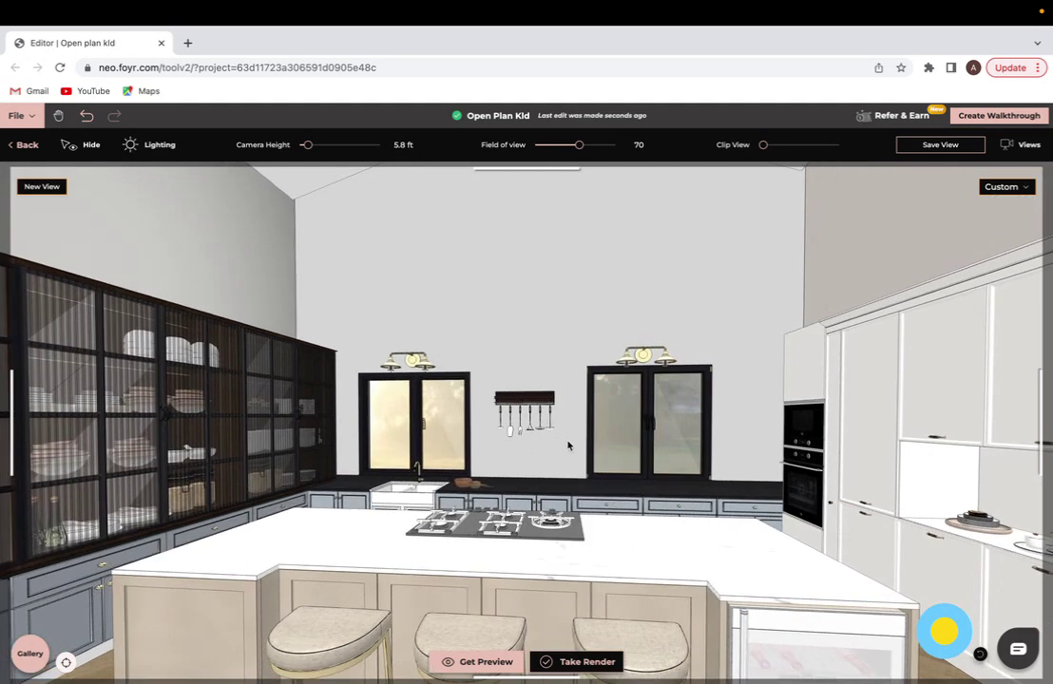
pyautogui.scroll(3, 525, 441)
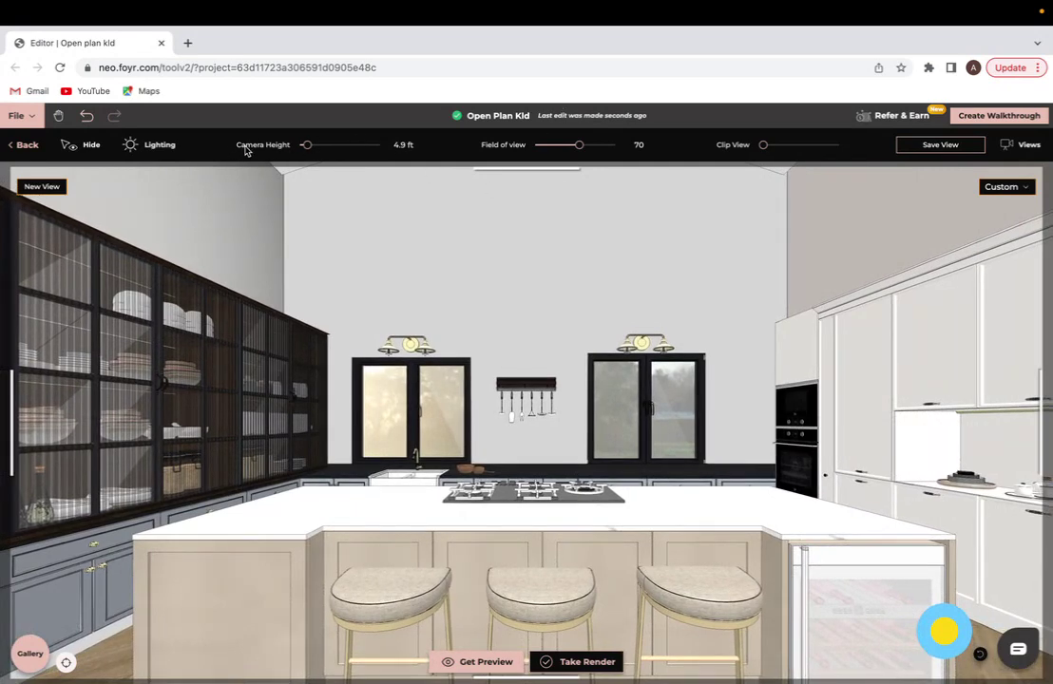
pyautogui.click(313, 144)
pyautogui.moveTo(313, 145); pyautogui.dragTo(306, 144)
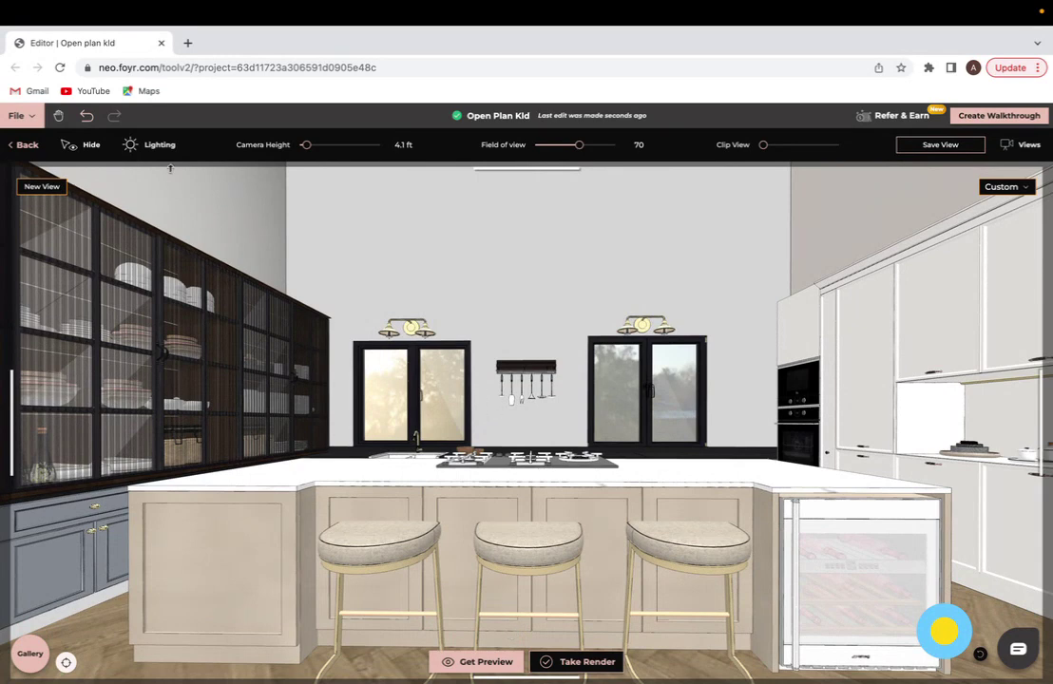
pyautogui.scroll(-3, 370, 344)
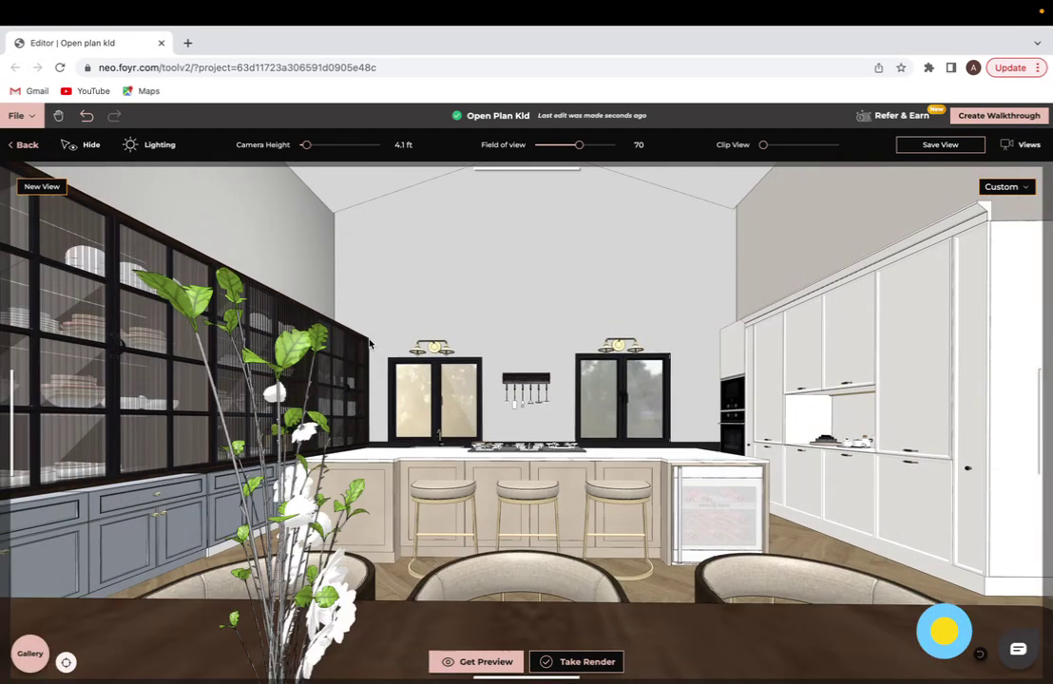
# Hide the foreground plant vase and the three foreground dining chairs
pyautogui.click(84, 144)
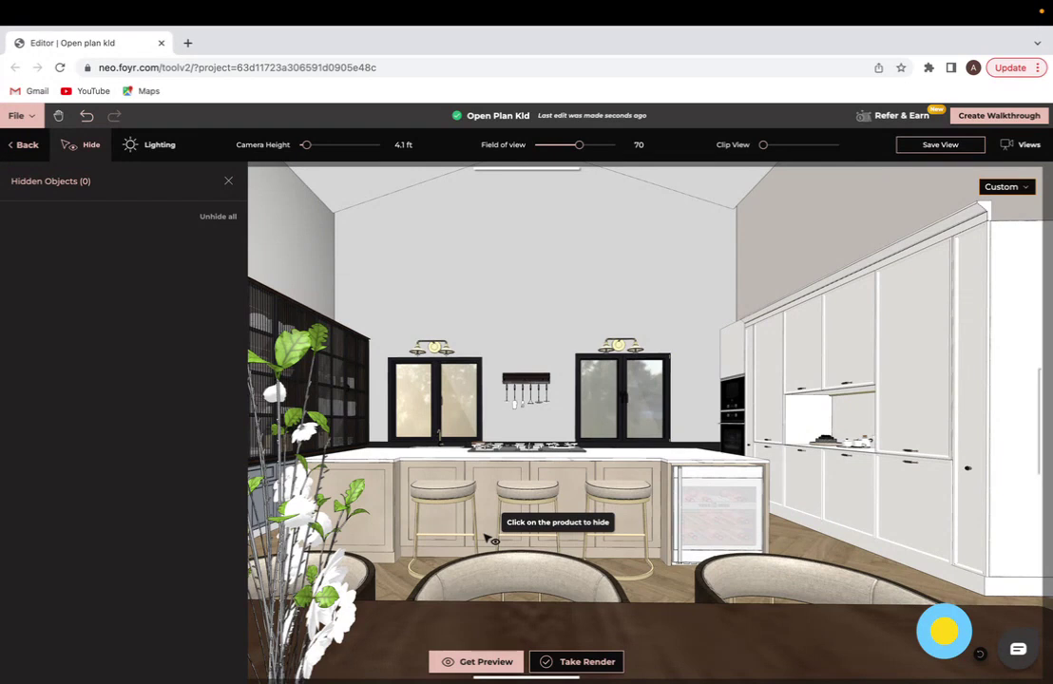
pyautogui.click(326, 616)
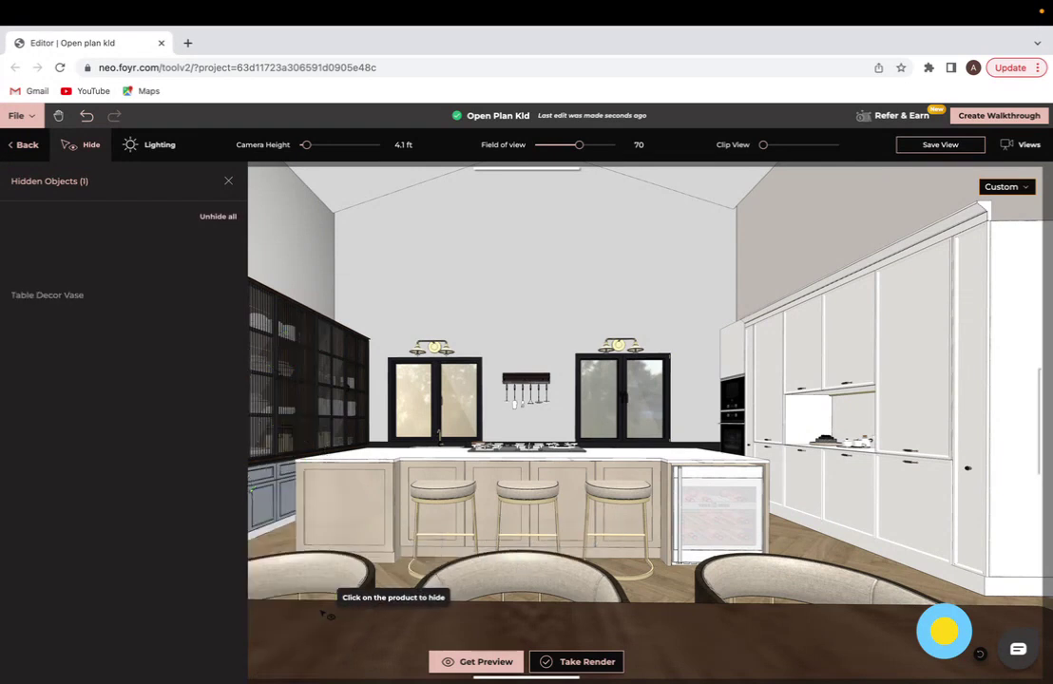
pyautogui.click(349, 587)
pyautogui.click(475, 576)
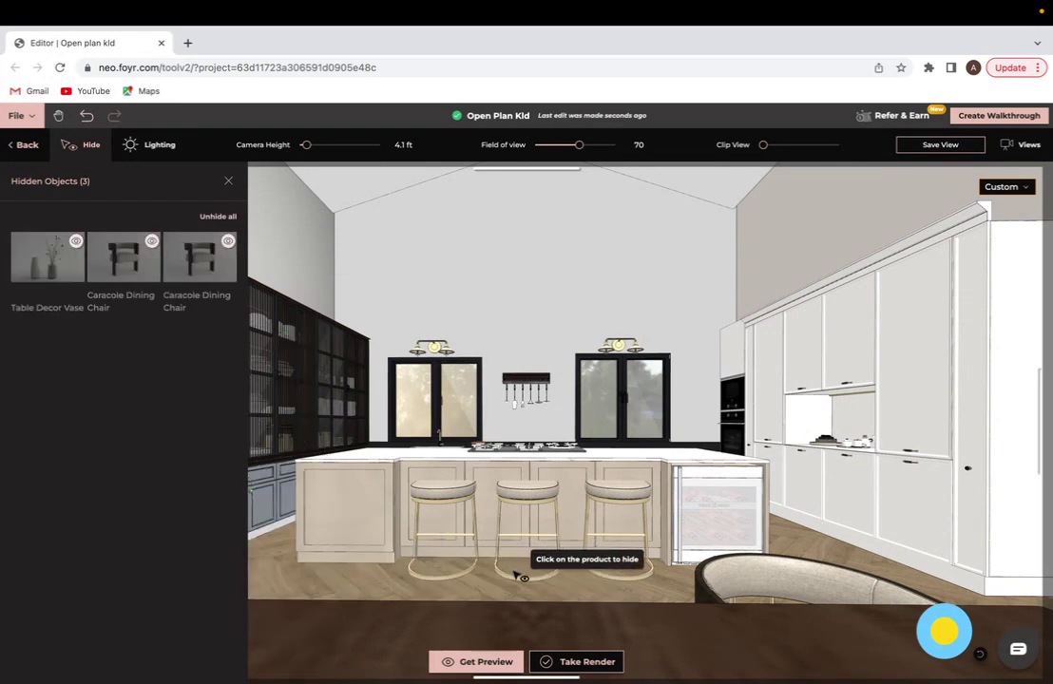
pyautogui.click(735, 572)
pyautogui.scroll(3, 693, 534)
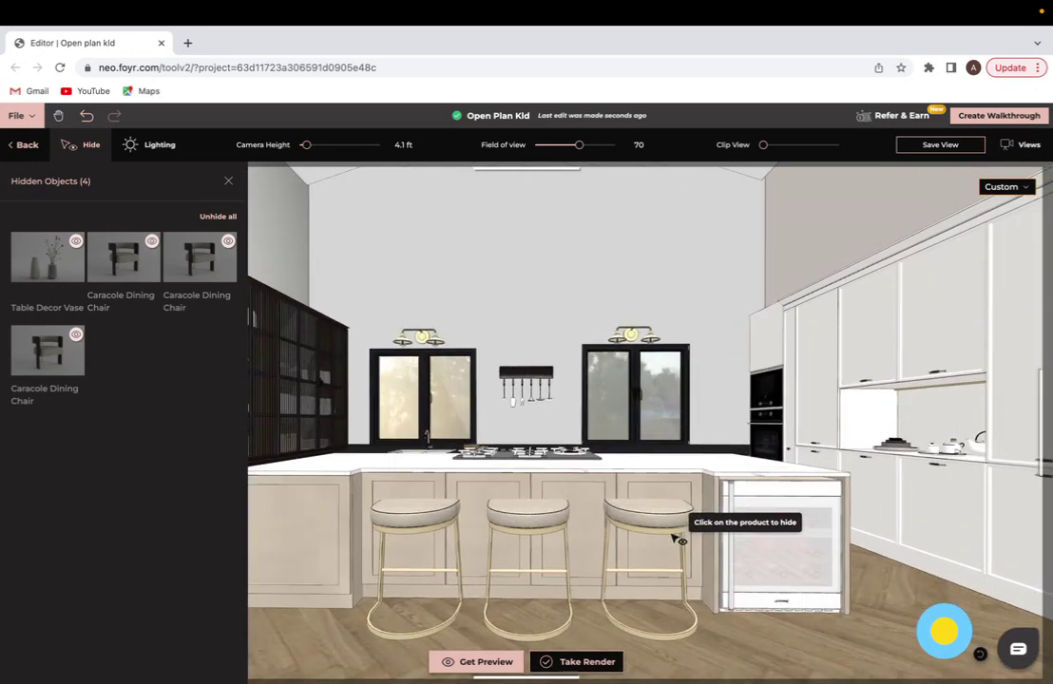
pyautogui.scroll(-3, 366, 418)
pyautogui.scroll(3, 371, 464)
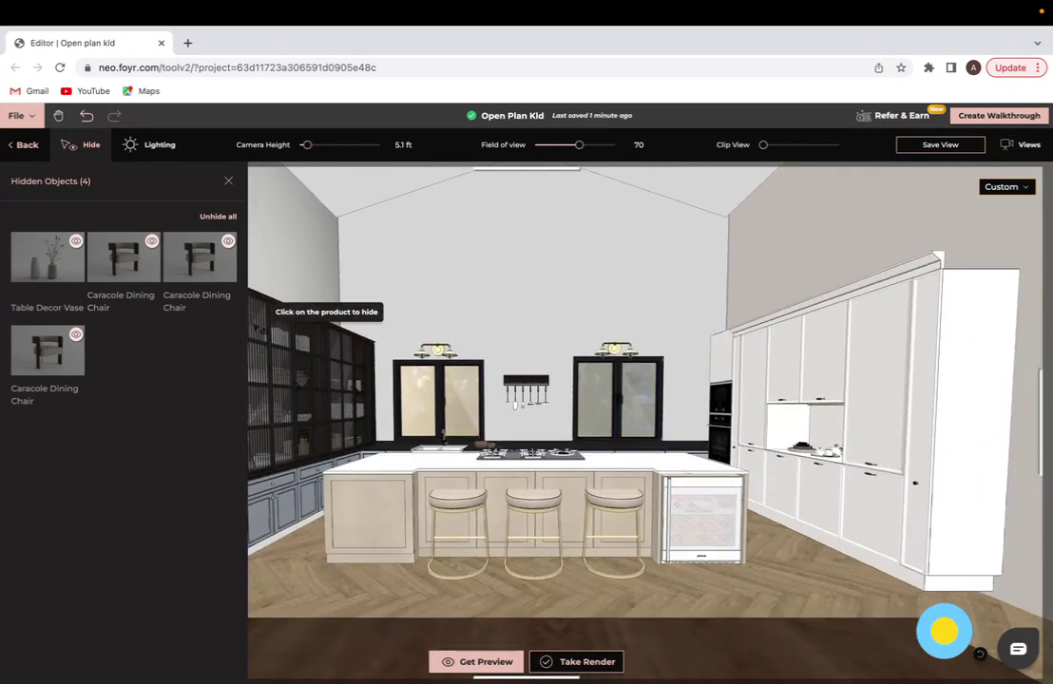
# Unhide all objects and move in close on the island and range wall at 4.6 ft
pyautogui.click(76, 244)
pyautogui.click(76, 245)
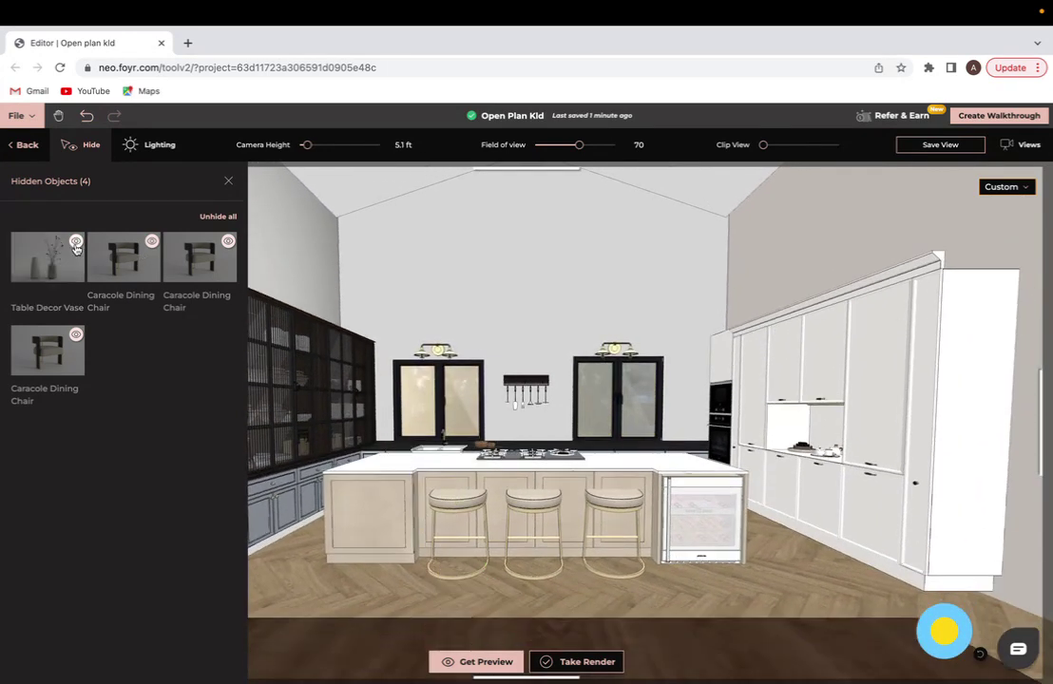
pyautogui.click(217, 218)
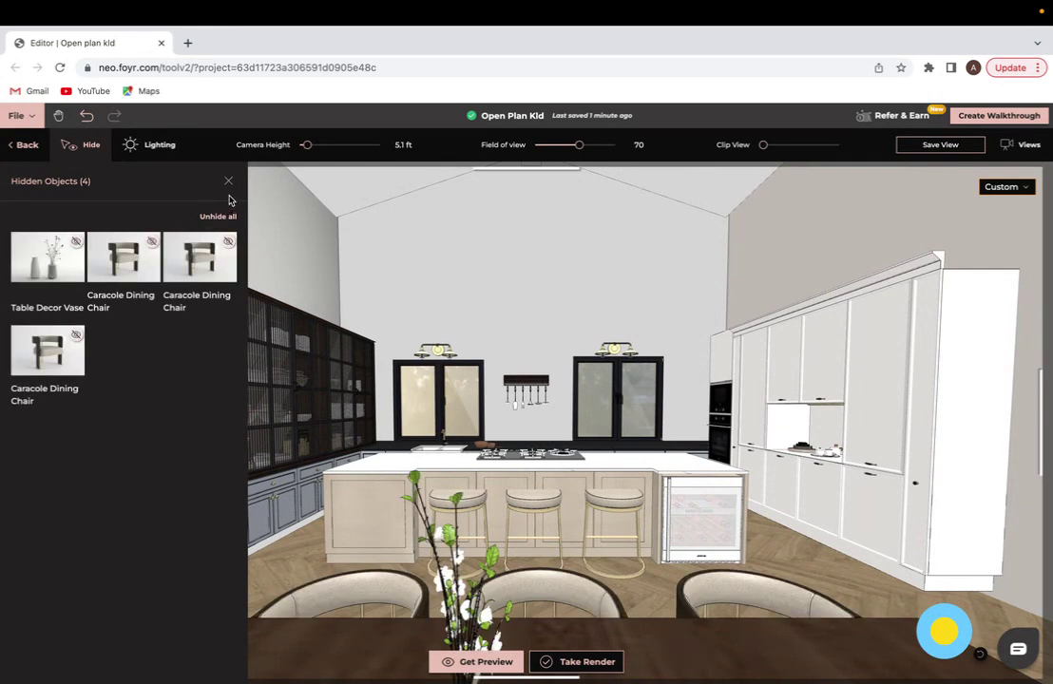
pyautogui.click(228, 181)
pyautogui.scroll(5, 361, 371)
pyautogui.scroll(-5, 389, 389)
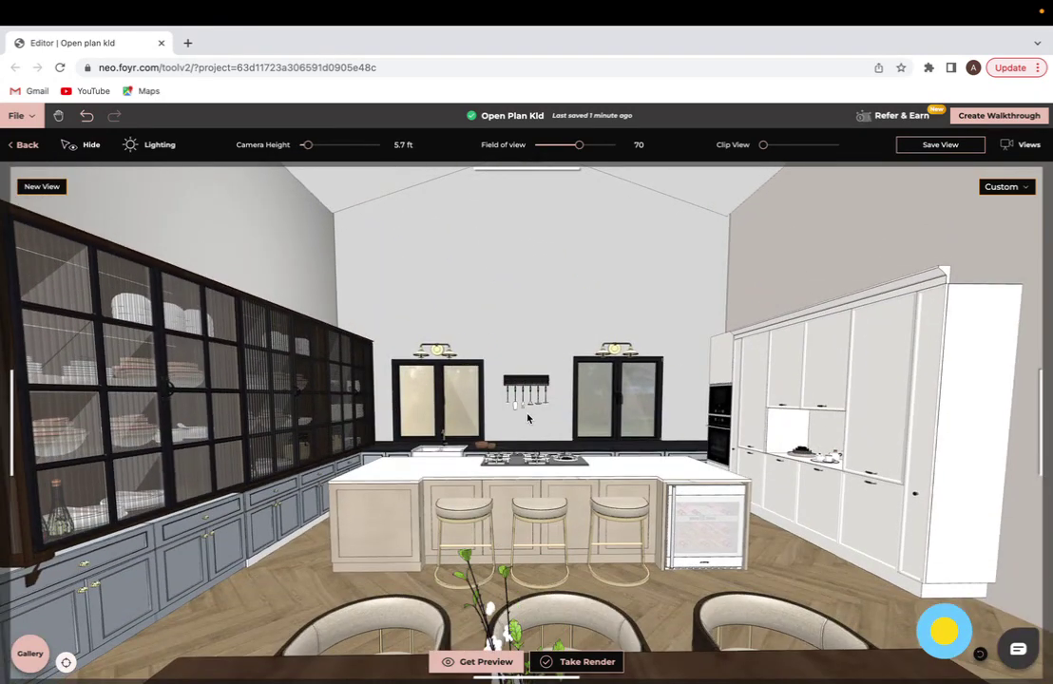
pyautogui.scroll(4, 528, 418)
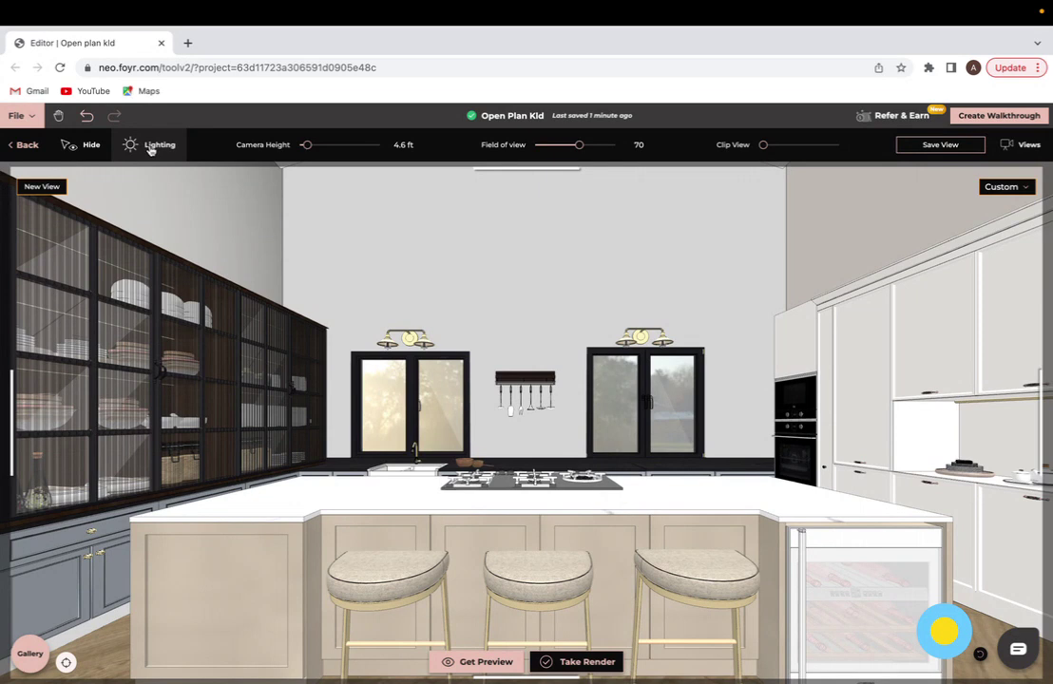
# Apply the Evening tab's Sunny Evening preset, putting a City Golden Hour skyline in the windows
pyautogui.click(151, 147)
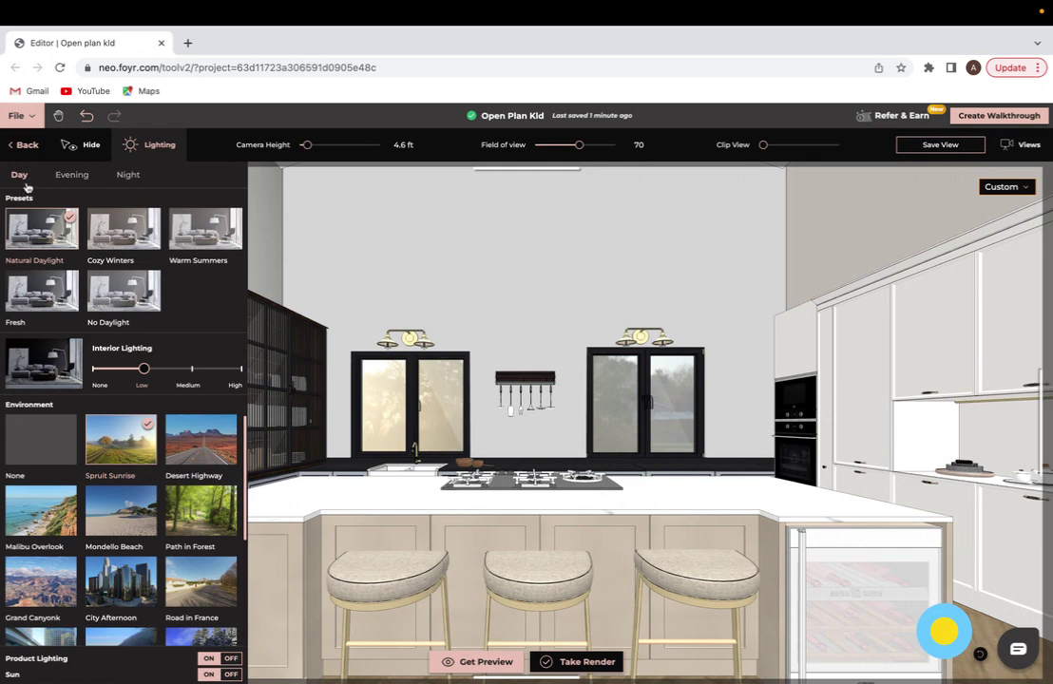
pyautogui.click(74, 175)
pyautogui.click(133, 177)
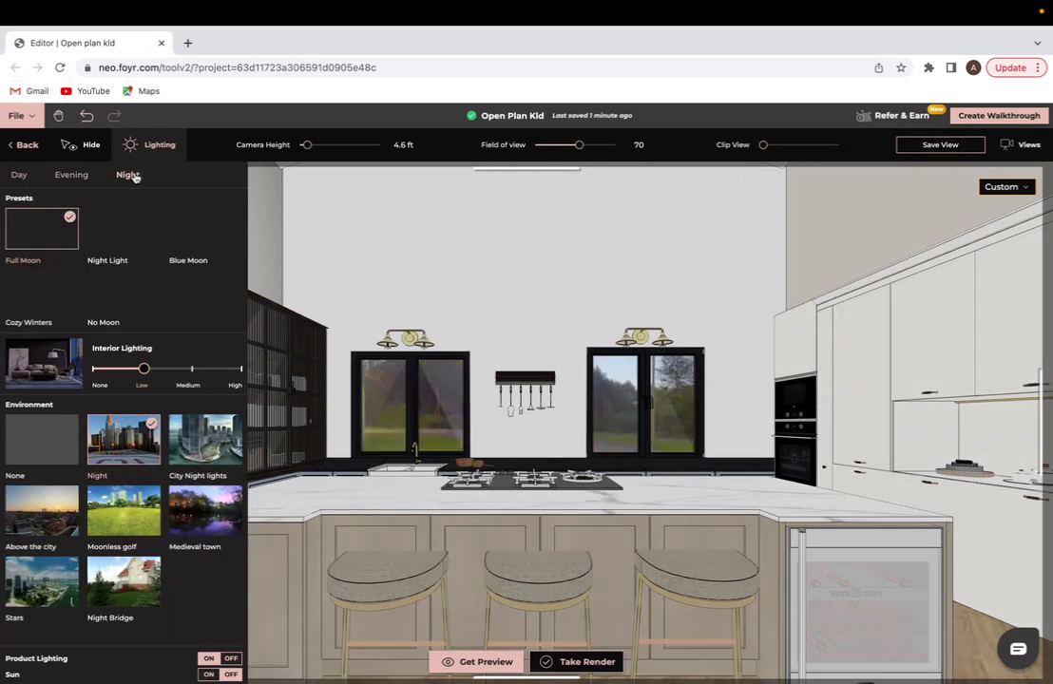
pyautogui.click(19, 175)
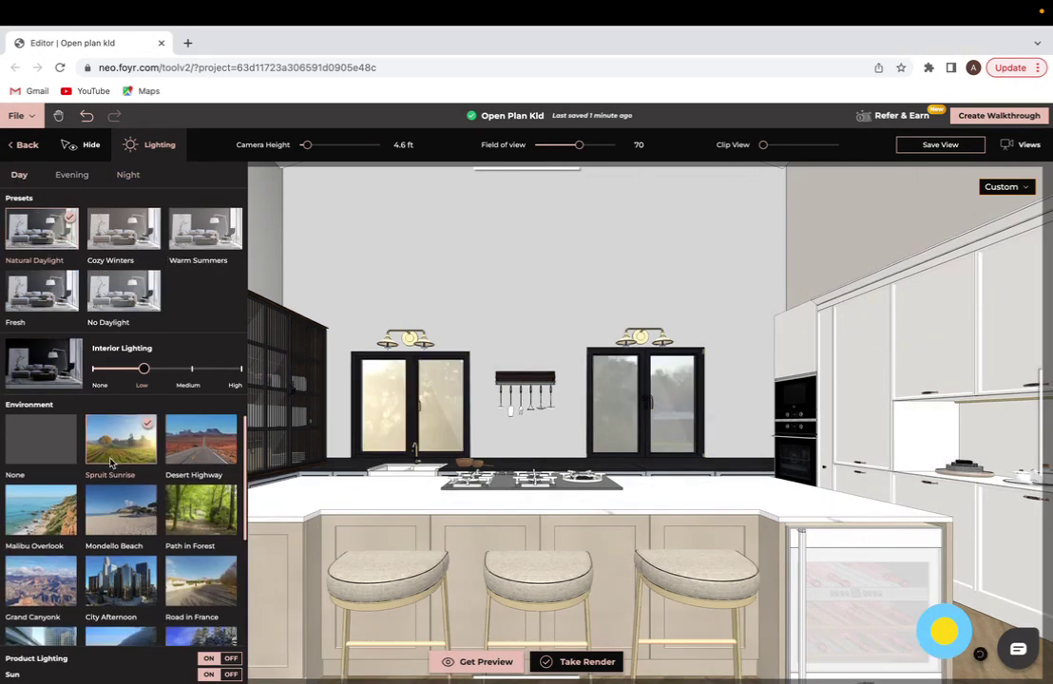
pyautogui.scroll(-3, 111, 463)
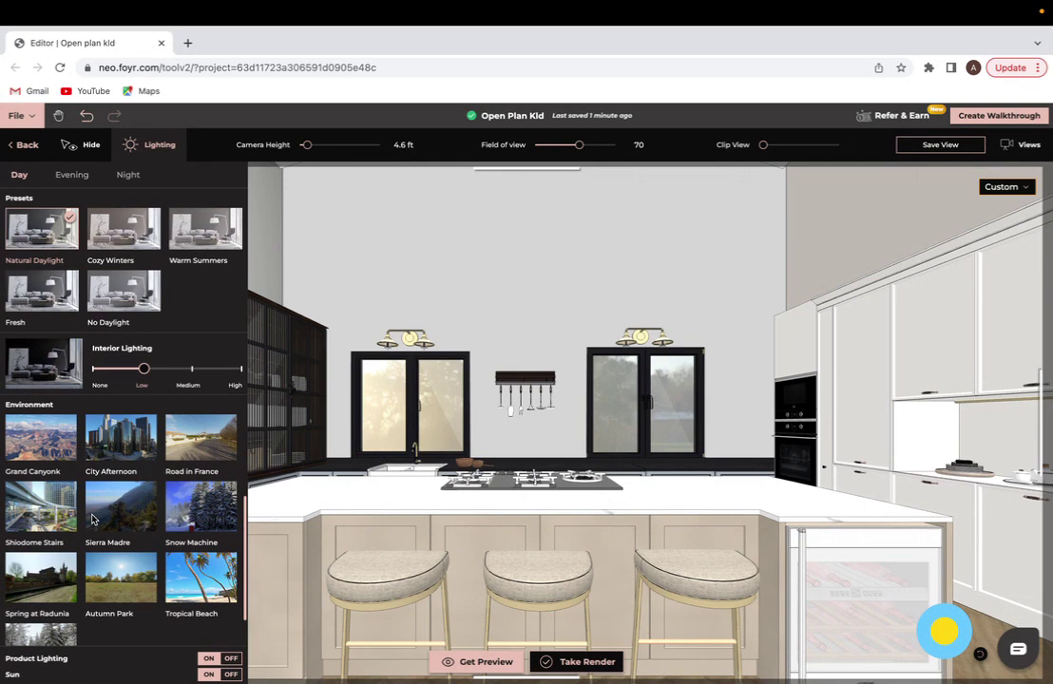
pyautogui.scroll(3, 92, 519)
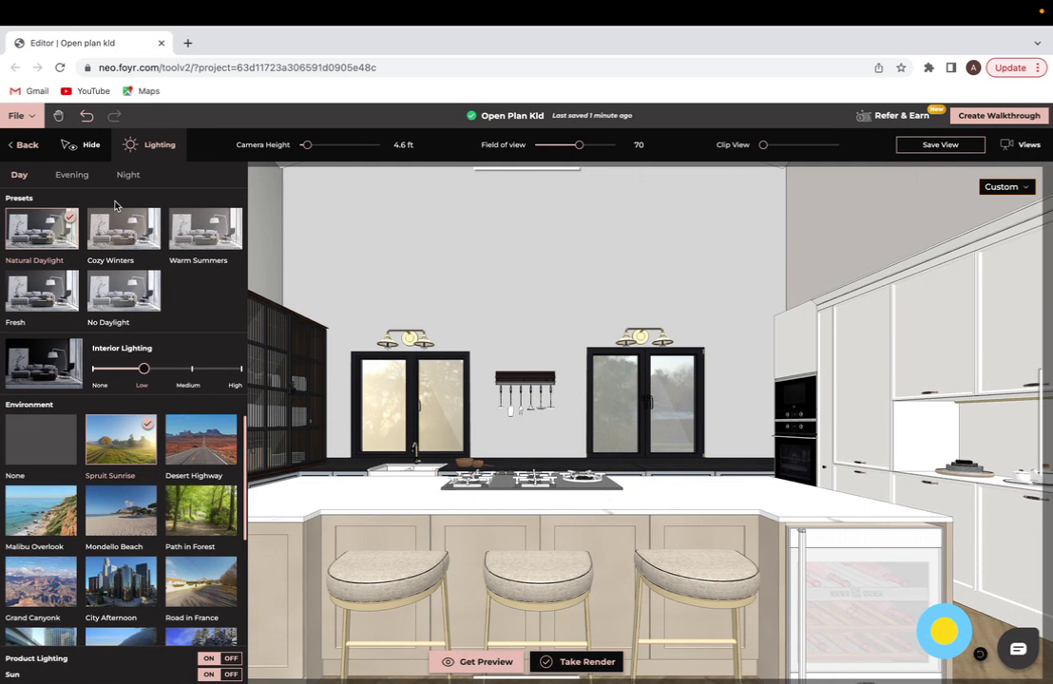
pyautogui.click(72, 176)
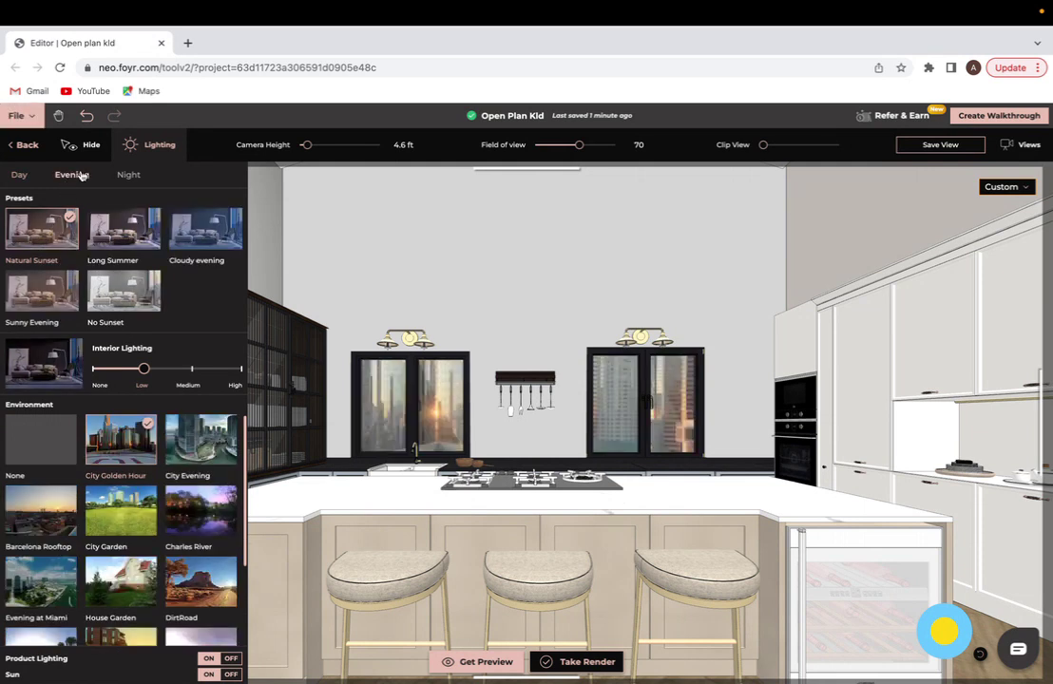
pyautogui.click(35, 296)
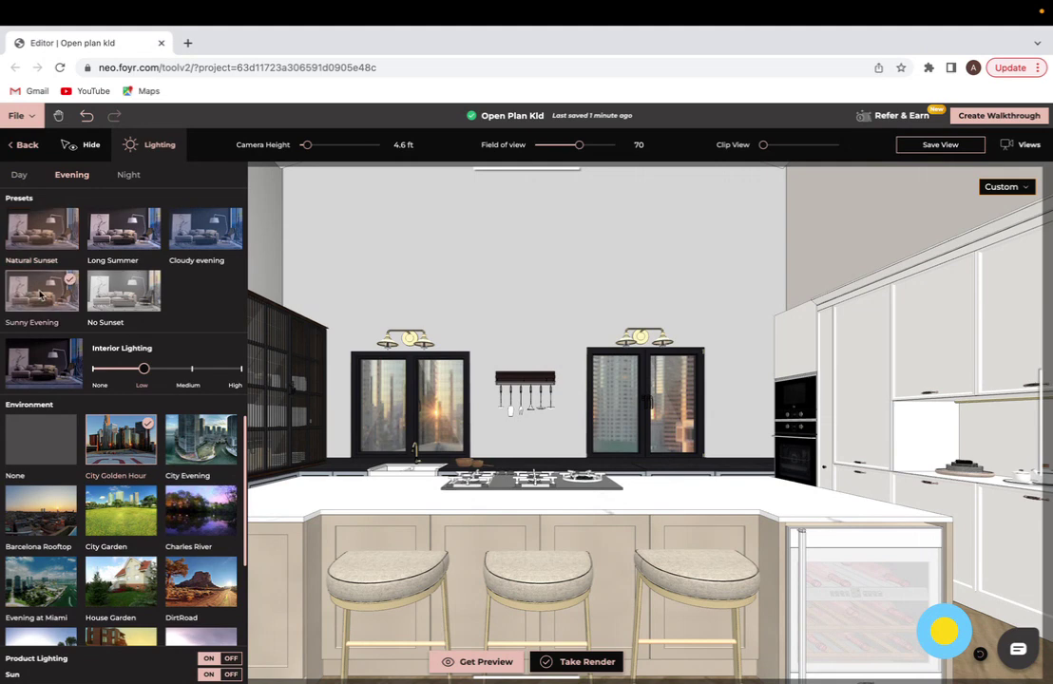
# Bring the camera down toward the island and try a lower interior lighting level
pyautogui.click(442, 404)
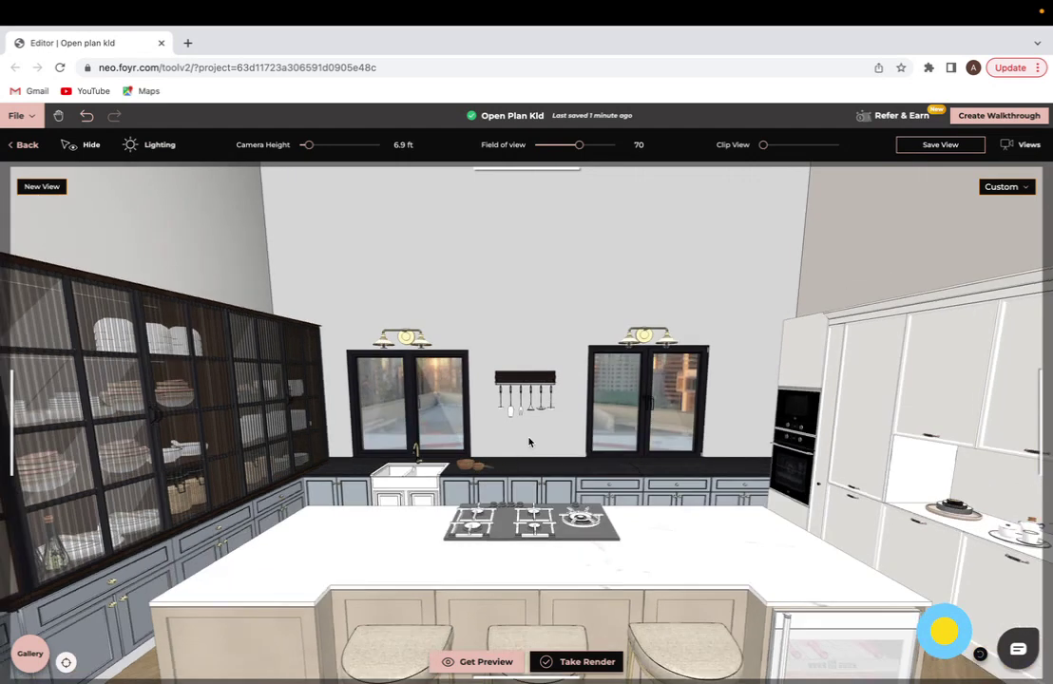
pyautogui.click(530, 441)
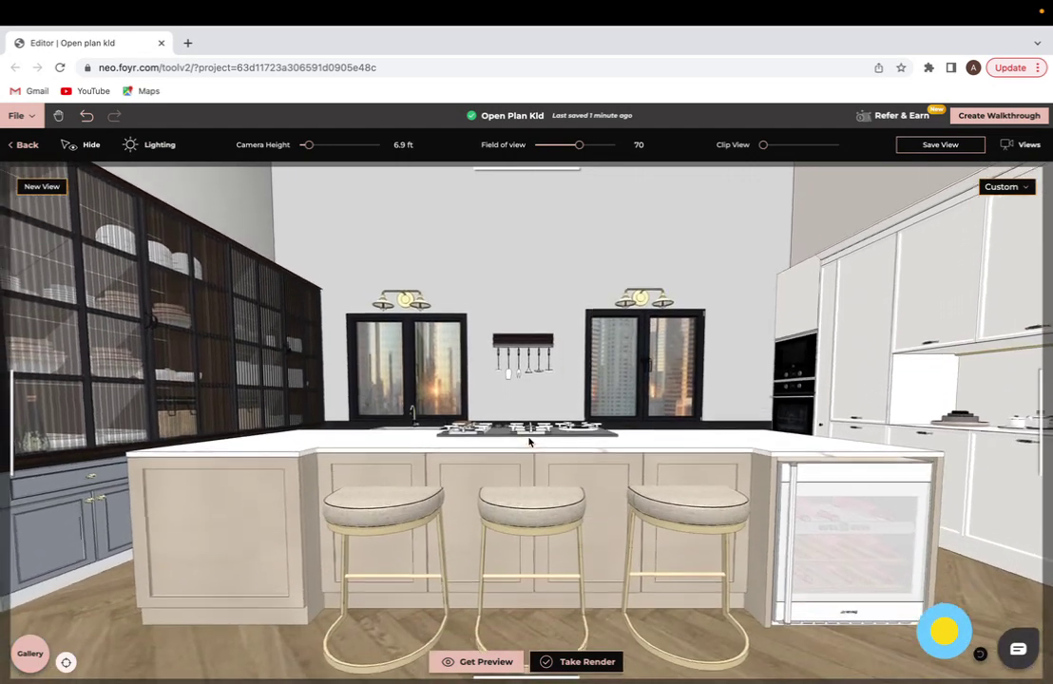
pyautogui.click(538, 421)
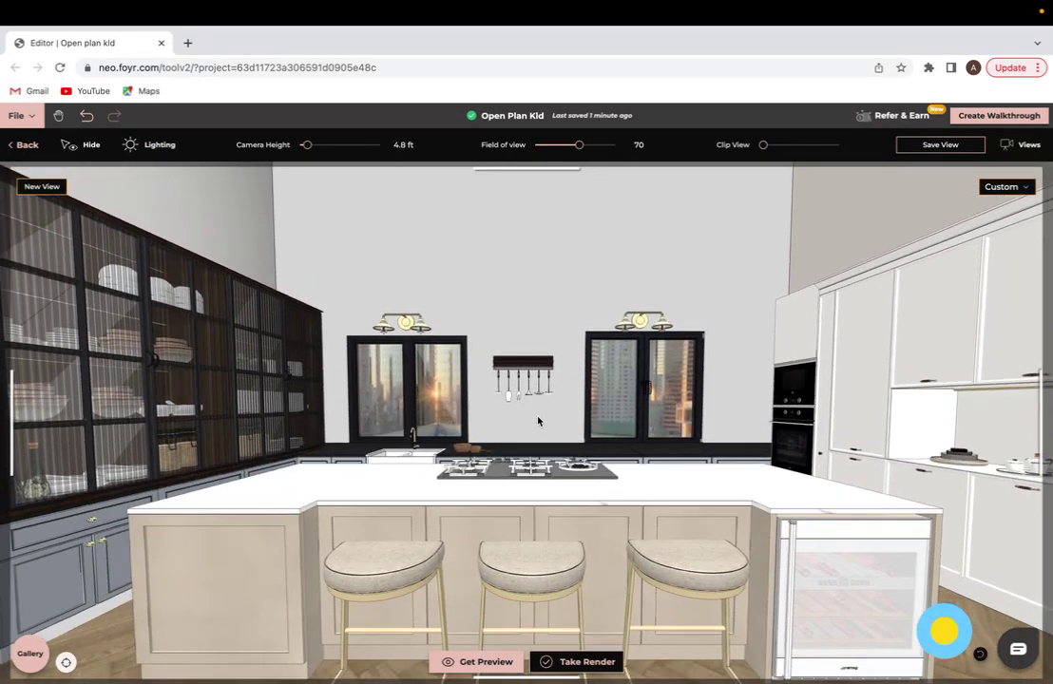
pyautogui.click(130, 142)
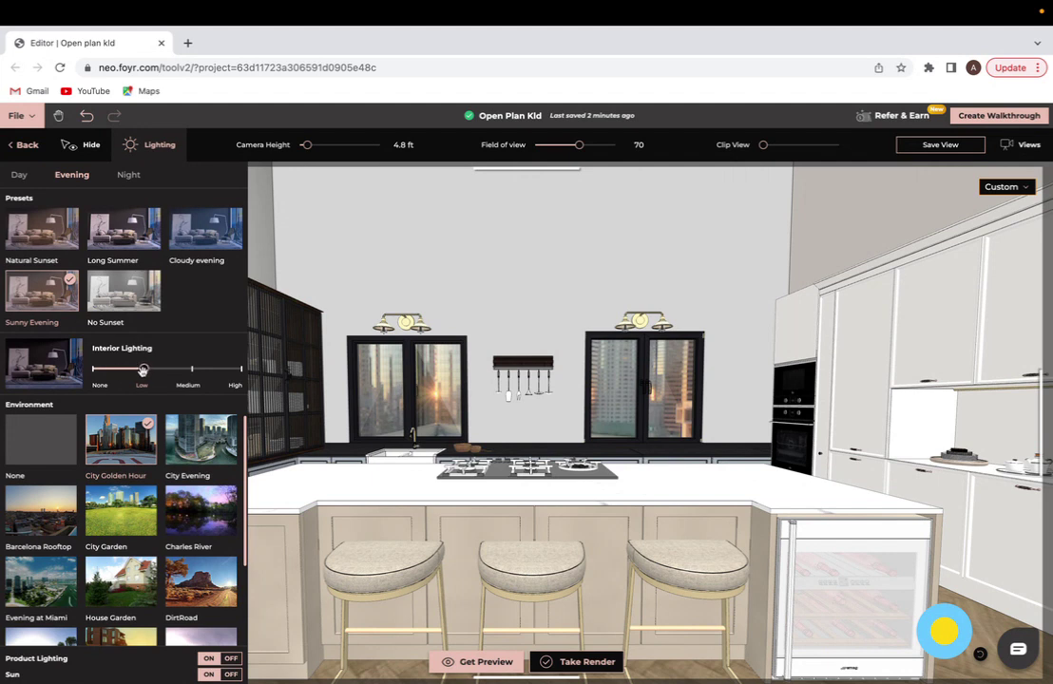
pyautogui.moveTo(141, 369)
pyautogui.mouseDown()
pyautogui.moveTo(84, 372)
pyautogui.moveTo(242, 370)
pyautogui.moveTo(143, 371)
pyautogui.mouseUp()
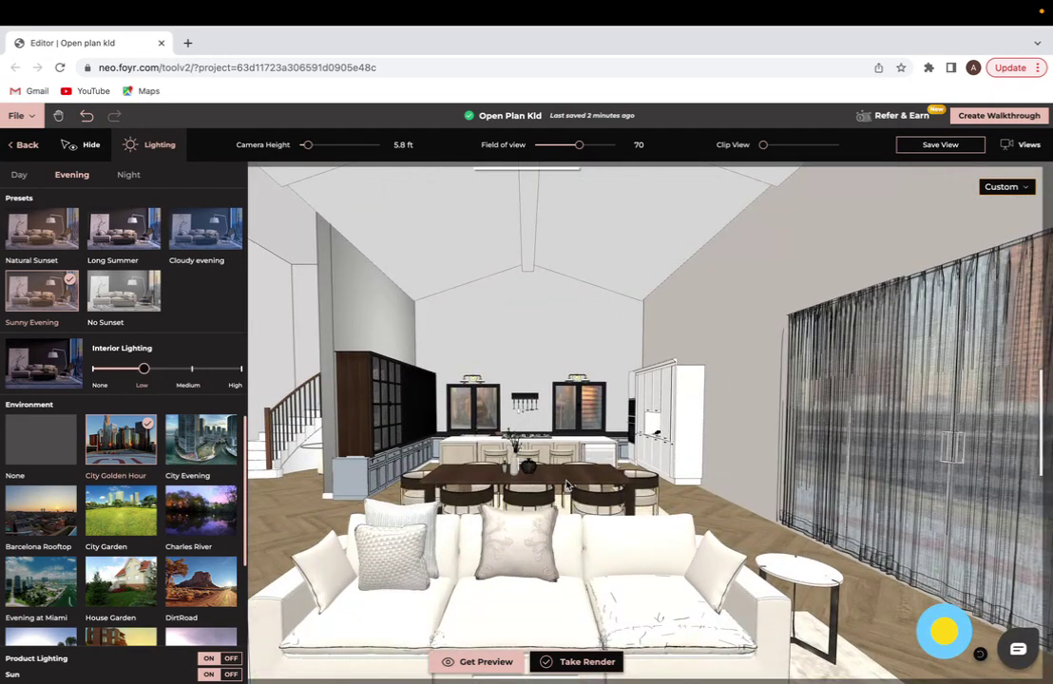
# Orbit to frame the kitchen island at 4.3 ft camera height with the lighting settings reopened
pyautogui.moveTo(566, 486)
pyautogui.mouseDown()
pyautogui.moveTo(582, 486)
pyautogui.moveTo(568, 486)
pyautogui.mouseUp()
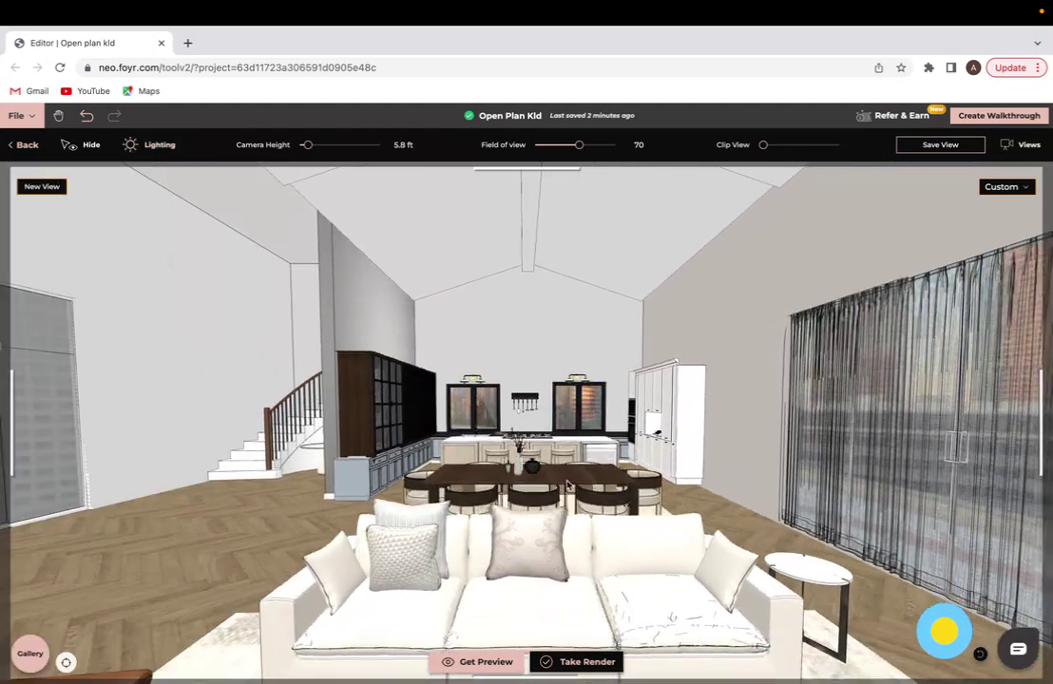
pyautogui.scroll(10, 532, 447)
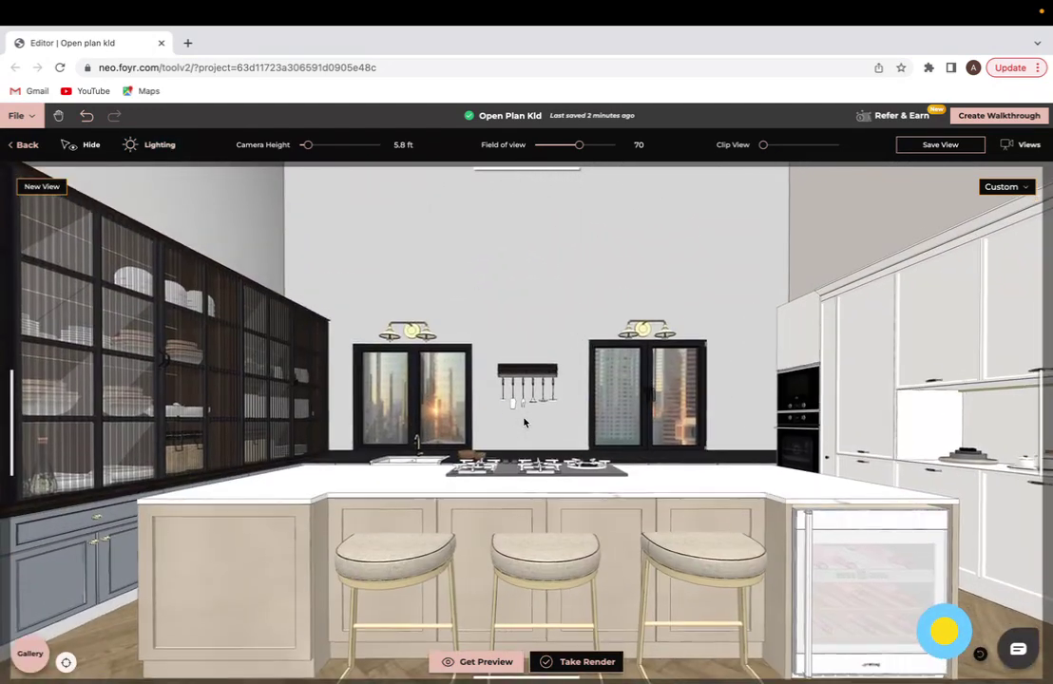
pyautogui.click(152, 144)
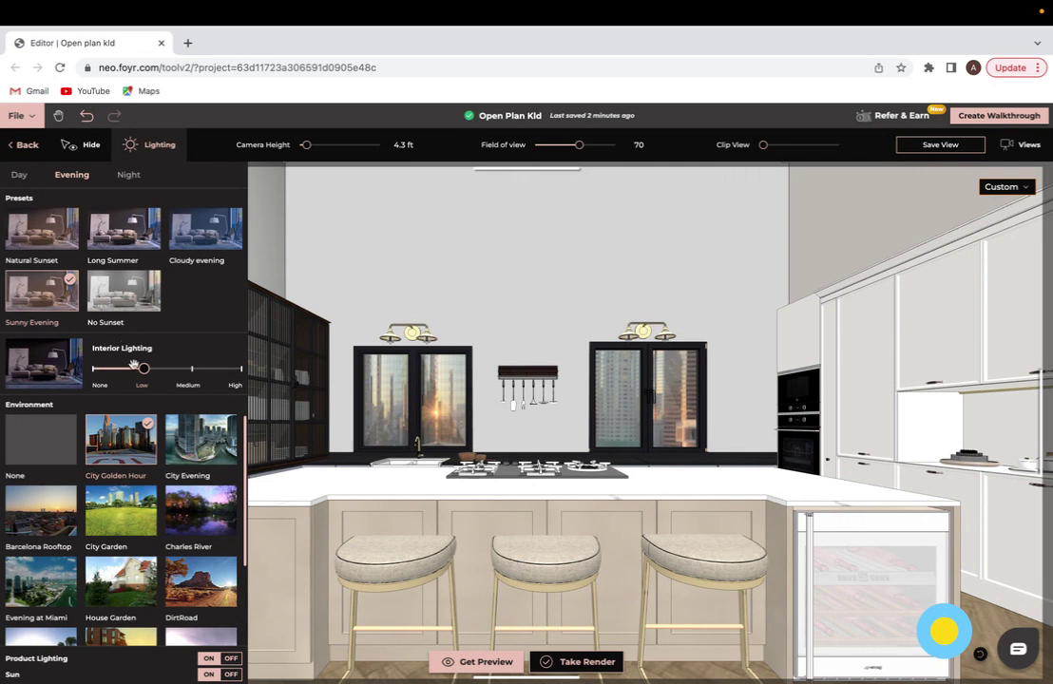
pyautogui.scroll(-2, 131, 501)
pyautogui.scroll(2, 133, 512)
# Clear the environment to None, then pick Barcelona Rooftop at 0° rotation
pyautogui.click(42, 437)
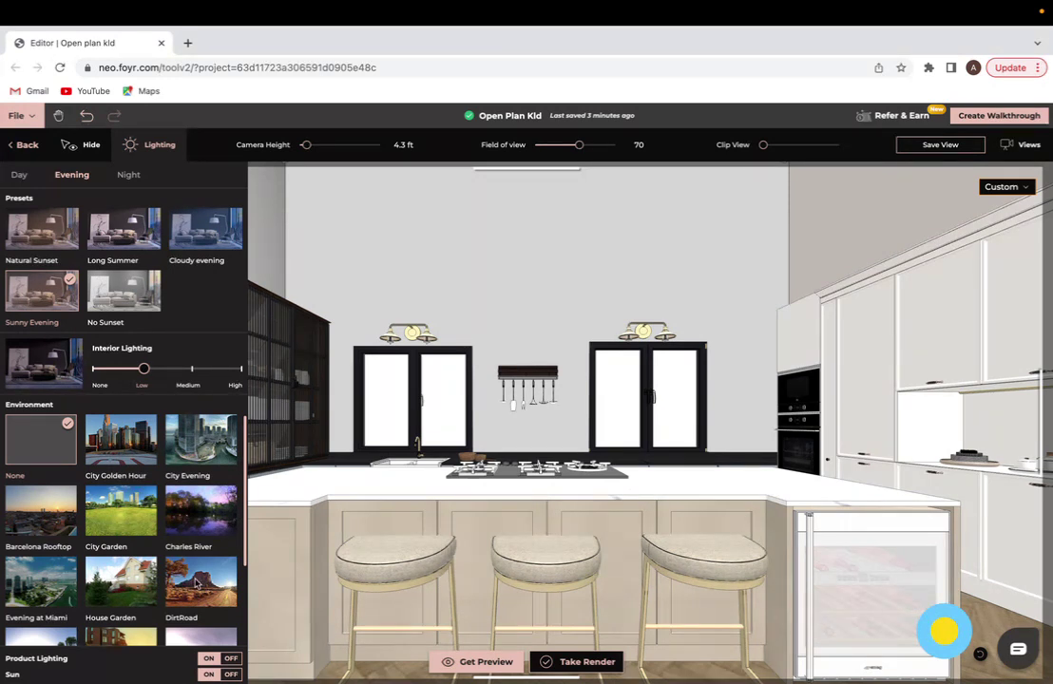
pyautogui.scroll(-2, 136, 560)
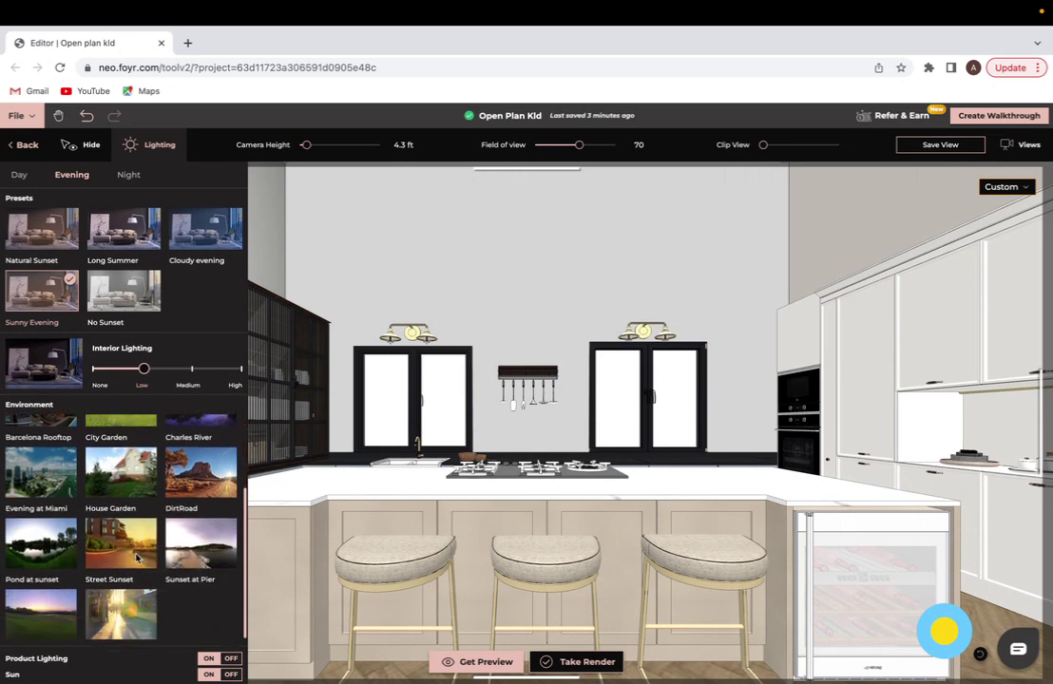
pyautogui.scroll(-1, 137, 560)
pyautogui.scroll(3, 137, 560)
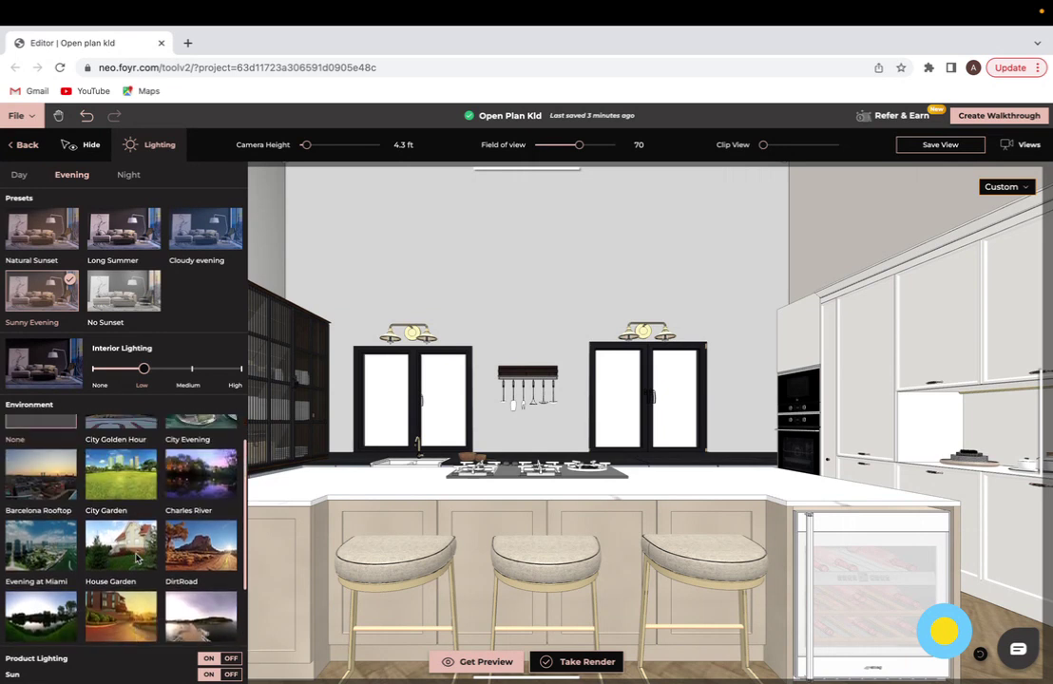
pyautogui.click(41, 483)
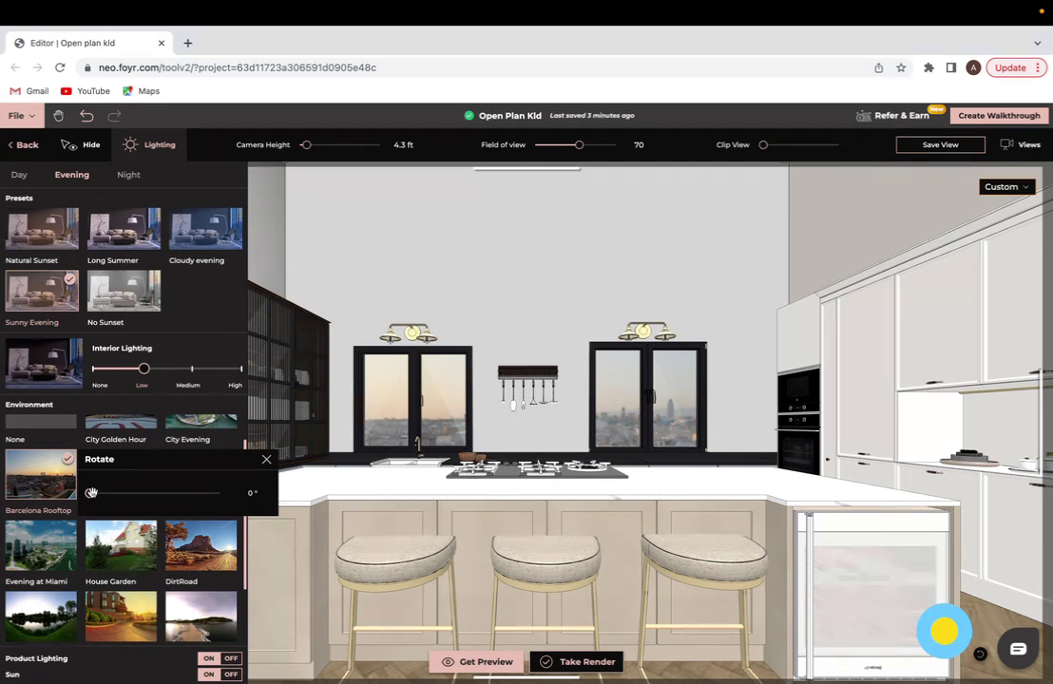
# Slide the Barcelona Rooftop rotation from 0° to 315° for a tall tower and warmer glow
pyautogui.moveTo(89, 493); pyautogui.dragTo(195, 497)
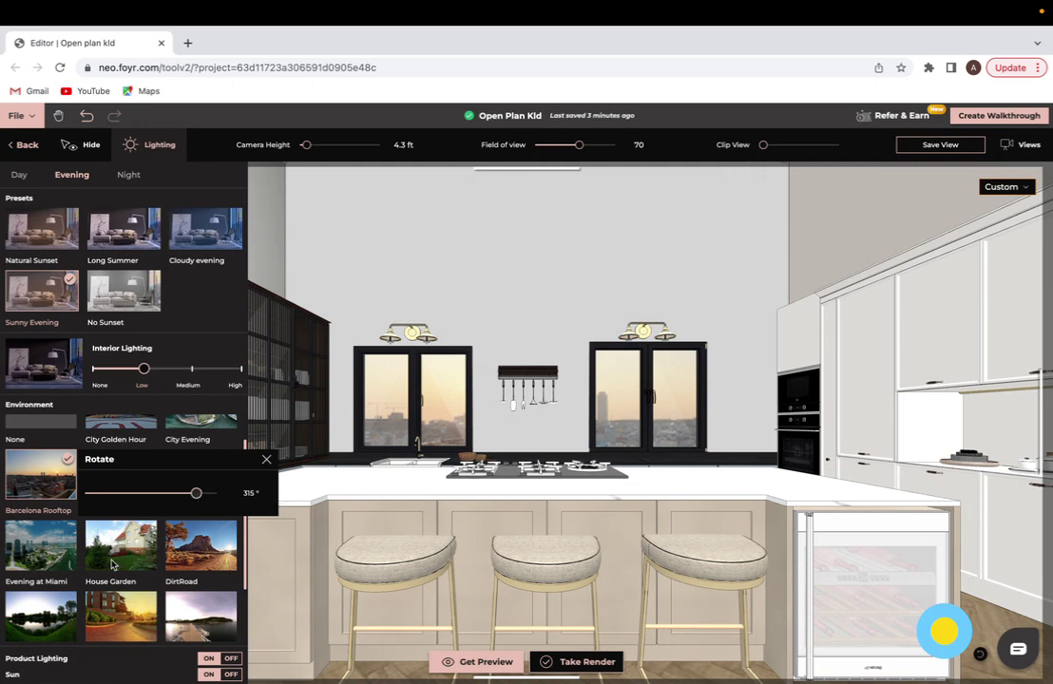
# Close the rotation popup, keep Product Lighting on, and toggle Sun off then back on
pyautogui.click(267, 459)
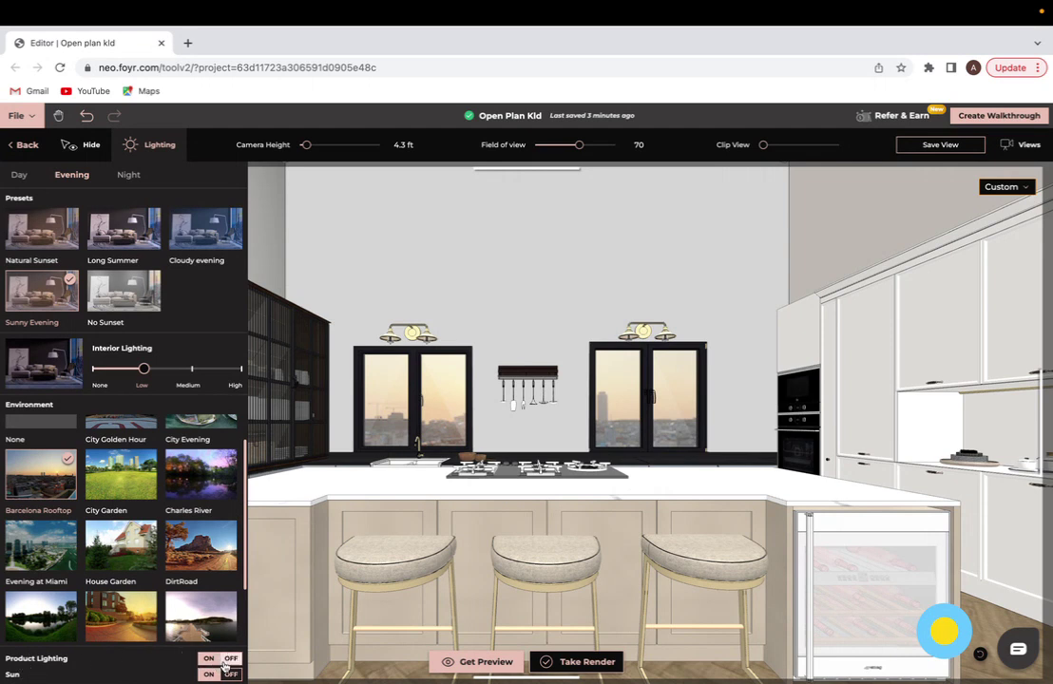
pyautogui.click(210, 660)
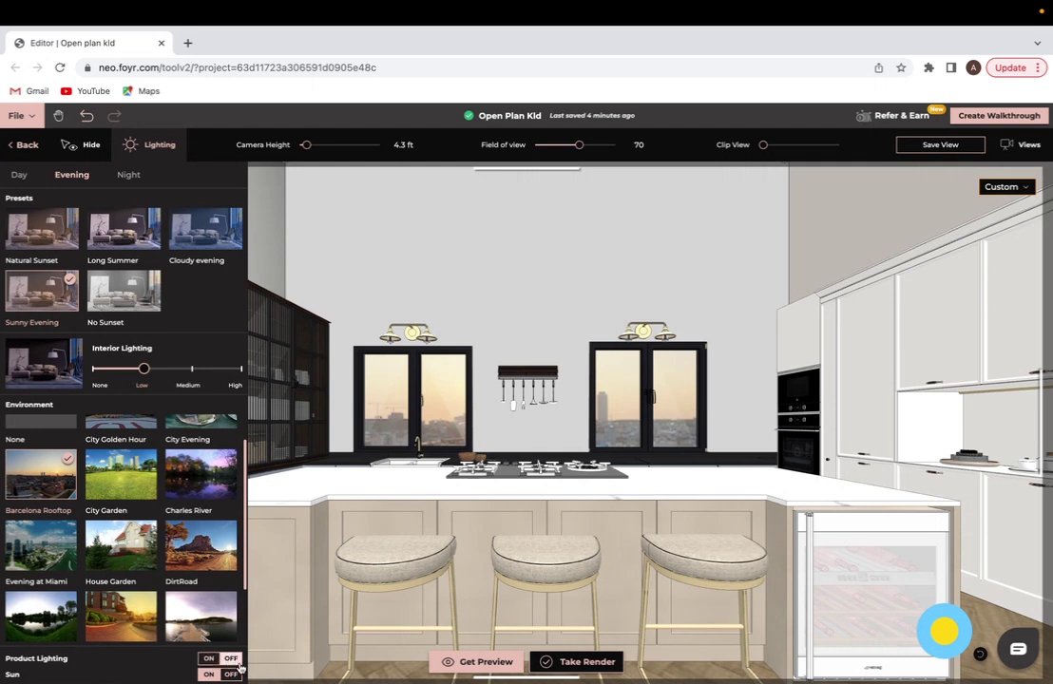
pyautogui.click(229, 674)
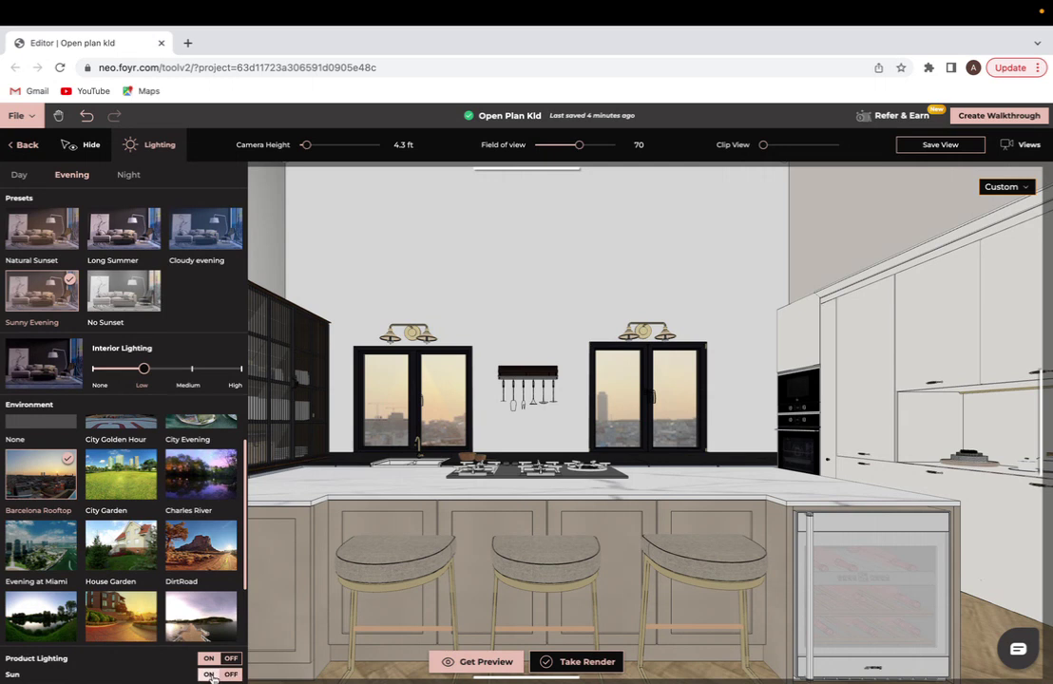
pyautogui.click(209, 675)
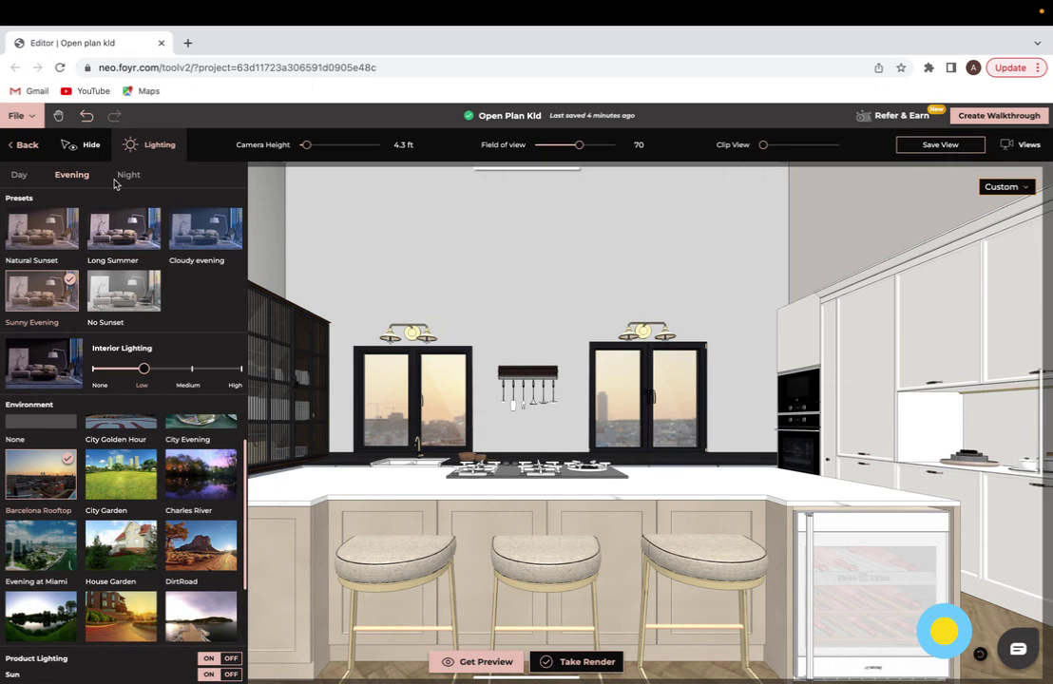
# Nudge the camera with E/Q/D keys, settling at 4.3 ft and shifted slightly right
pyautogui.click(535, 429)
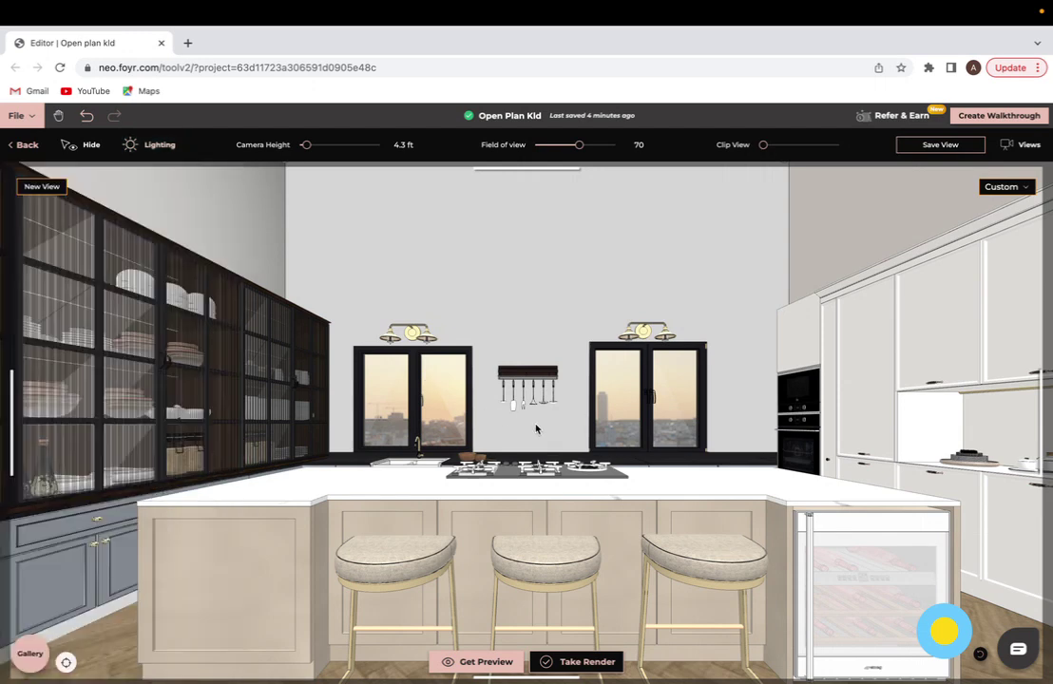
pyautogui.press('e')
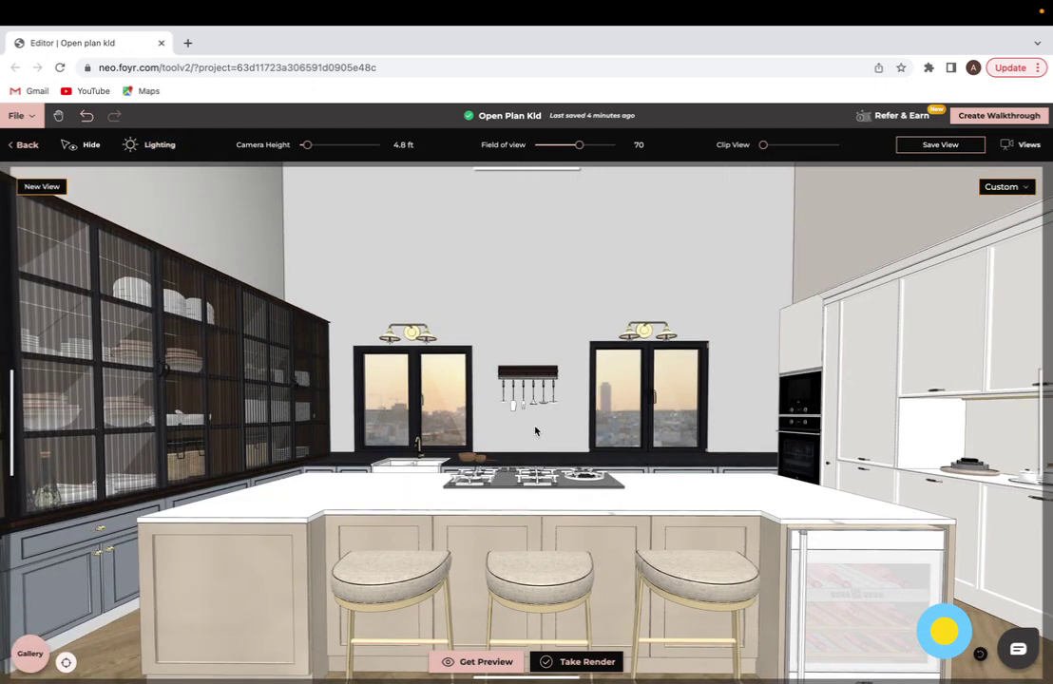
pyautogui.press('e')
pyautogui.press('q')
pyautogui.press('q')
pyautogui.press('q')
pyautogui.press('q')
pyautogui.press('q')
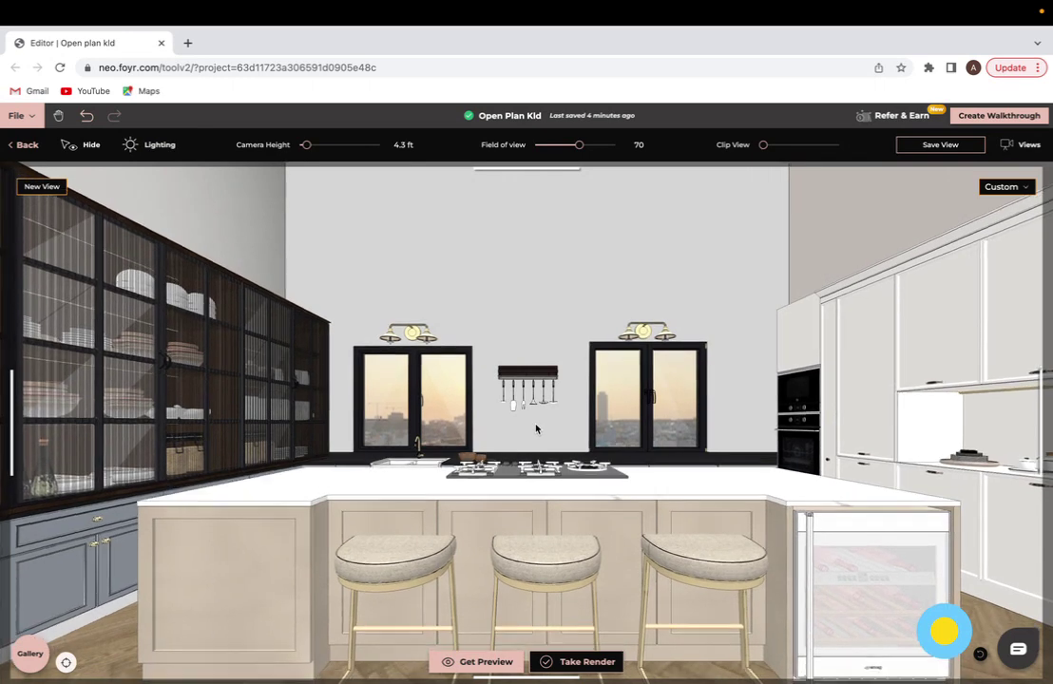
pyautogui.press('d')
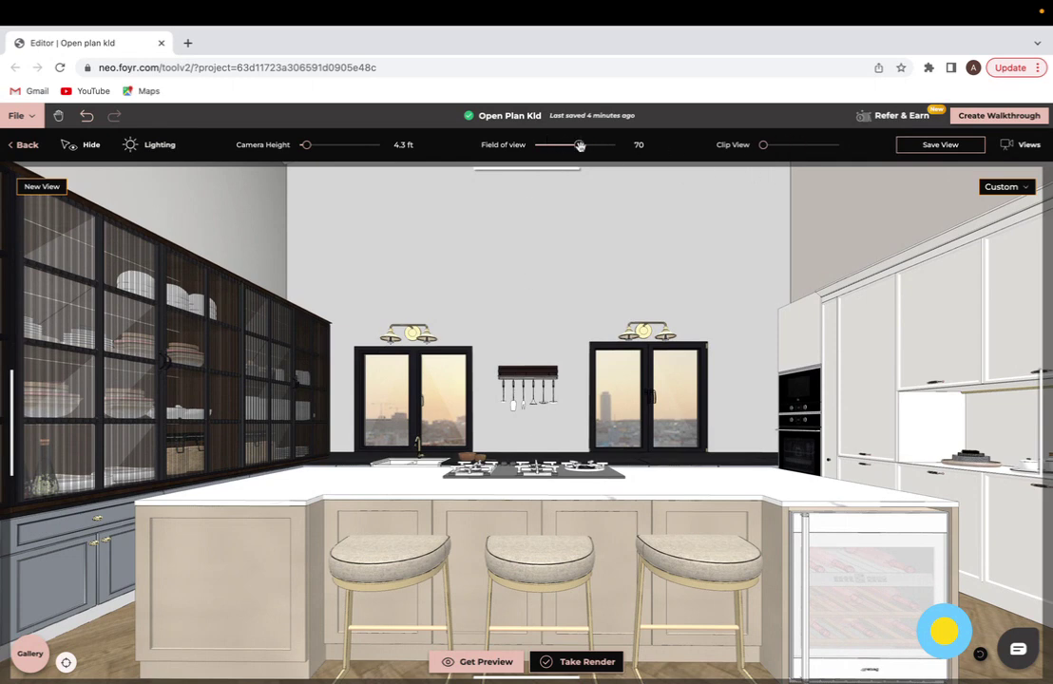
# Widen the field of view to 90 and return Clip View to minimum after testing it
pyautogui.moveTo(579, 145); pyautogui.dragTo(610, 148)
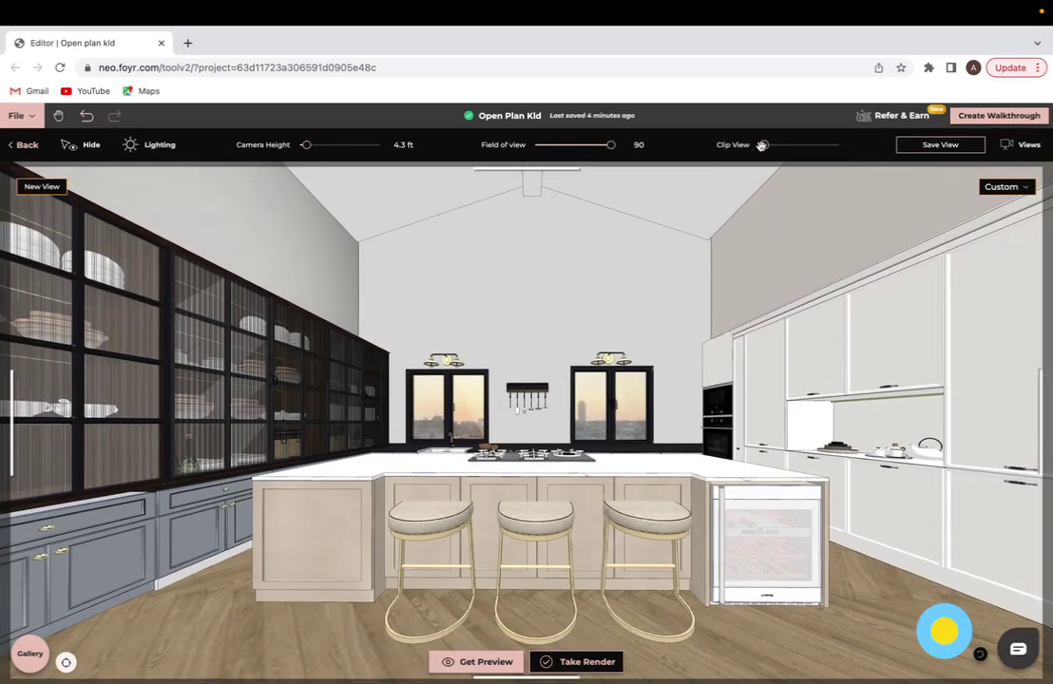
pyautogui.moveTo(766, 144); pyautogui.dragTo(779, 145)
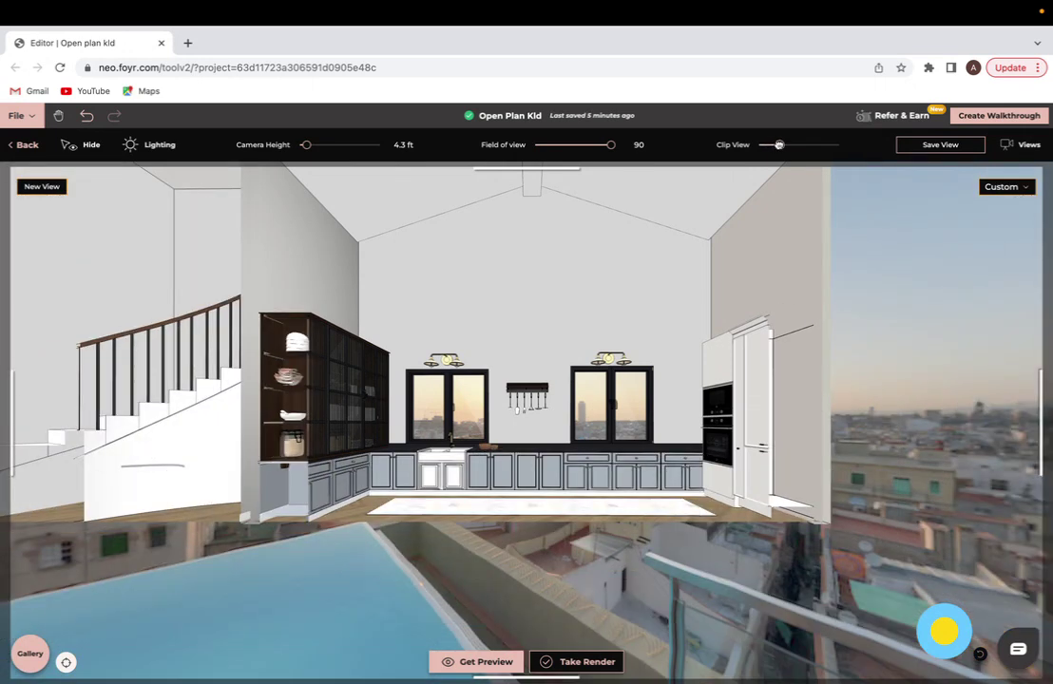
pyautogui.moveTo(780, 144); pyautogui.dragTo(743, 146)
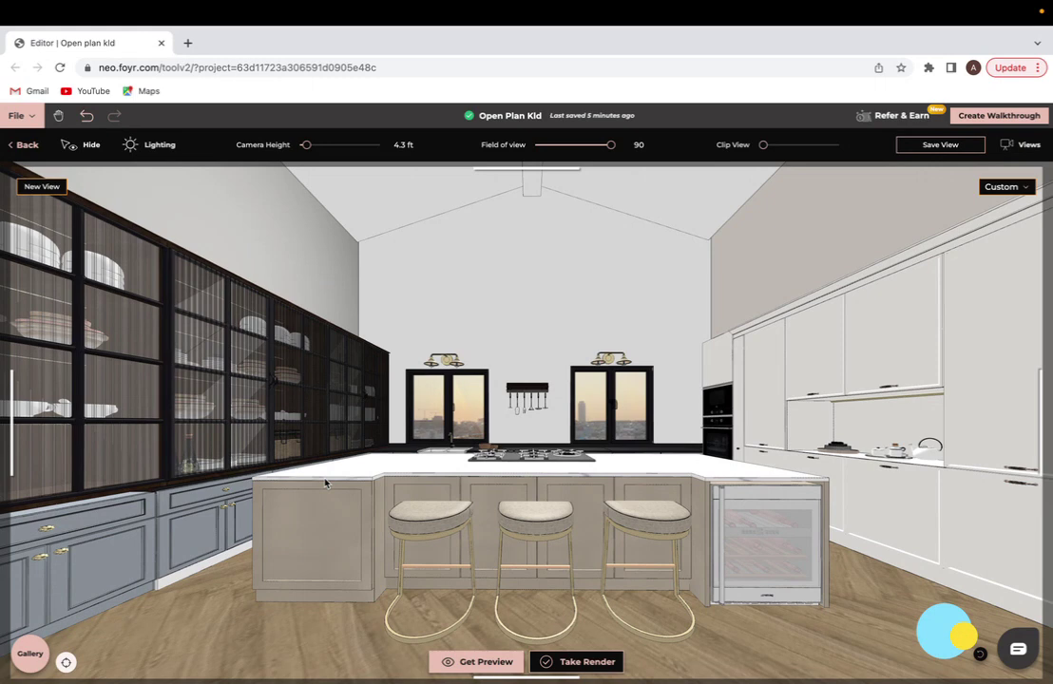
# Start a Get Preview render of the wide 4.3 ft, 90 field-of-view kitchen view
pyautogui.click(480, 662)
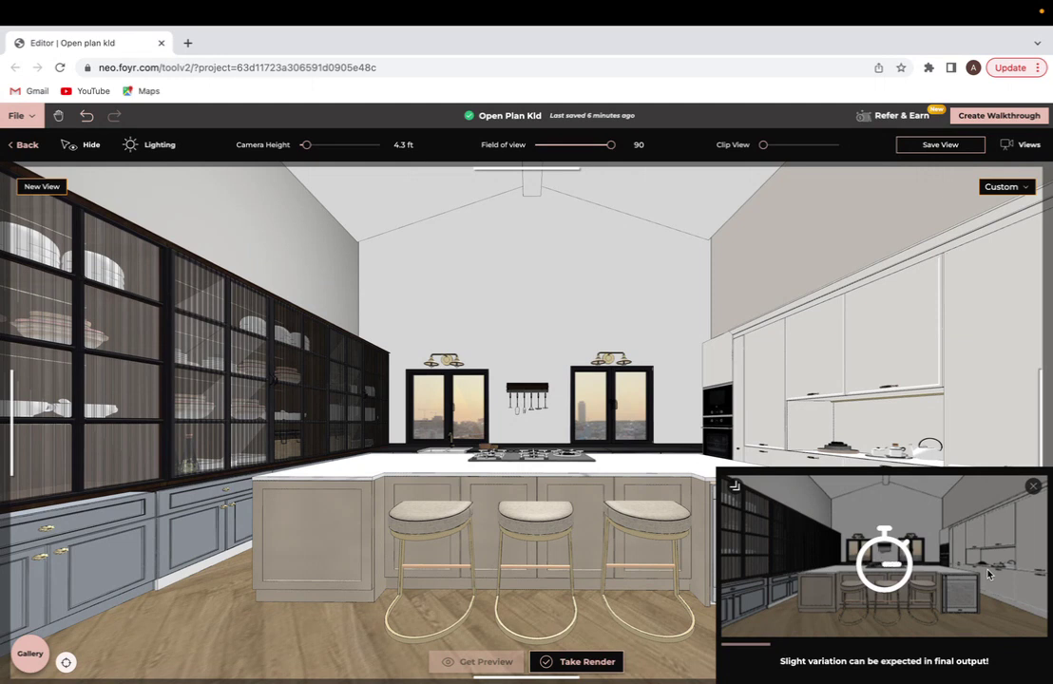
# Collapse the render preview and save the wide kitchen camera as new view 'Kitchen view2'
pyautogui.click(734, 487)
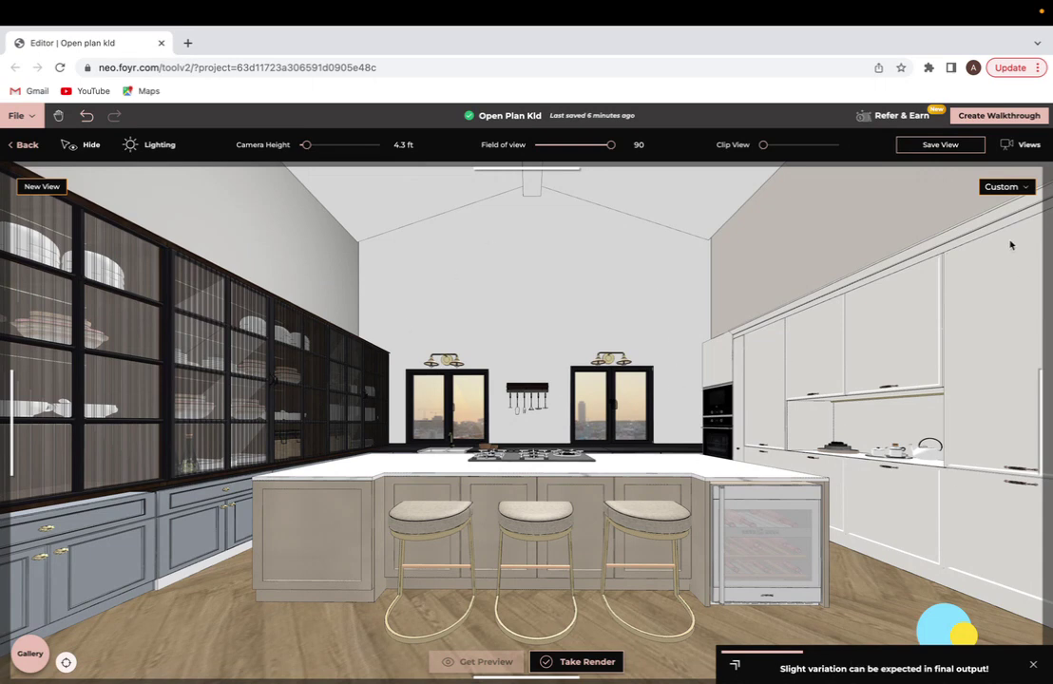
pyautogui.click(962, 145)
pyautogui.click(963, 146)
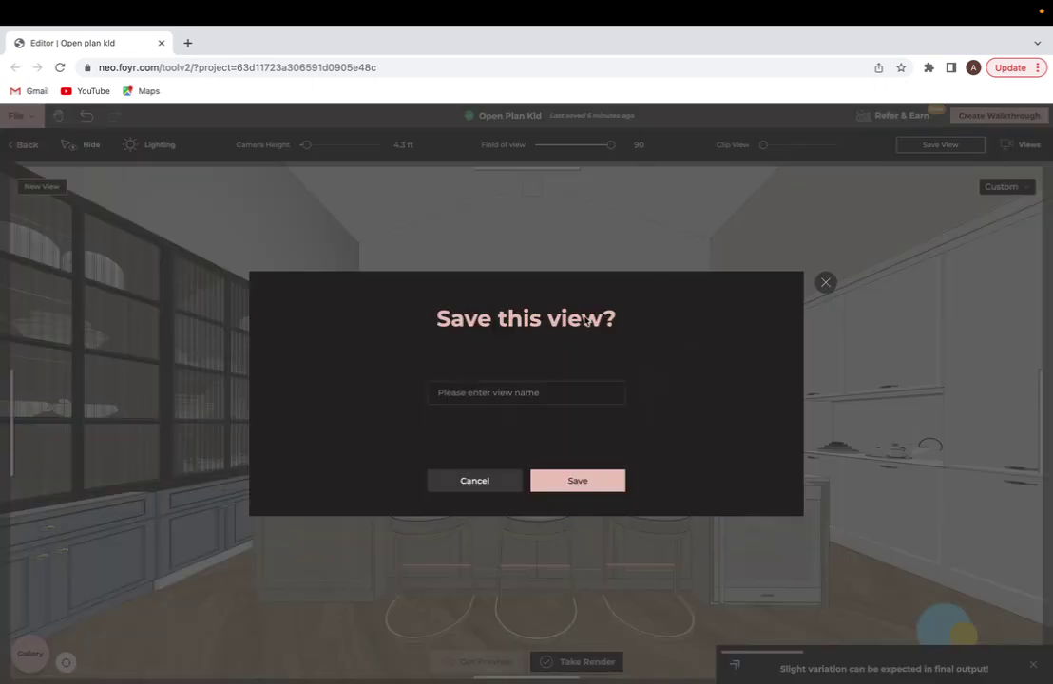
pyautogui.write('Kitchen view2')
pyautogui.press('Return')
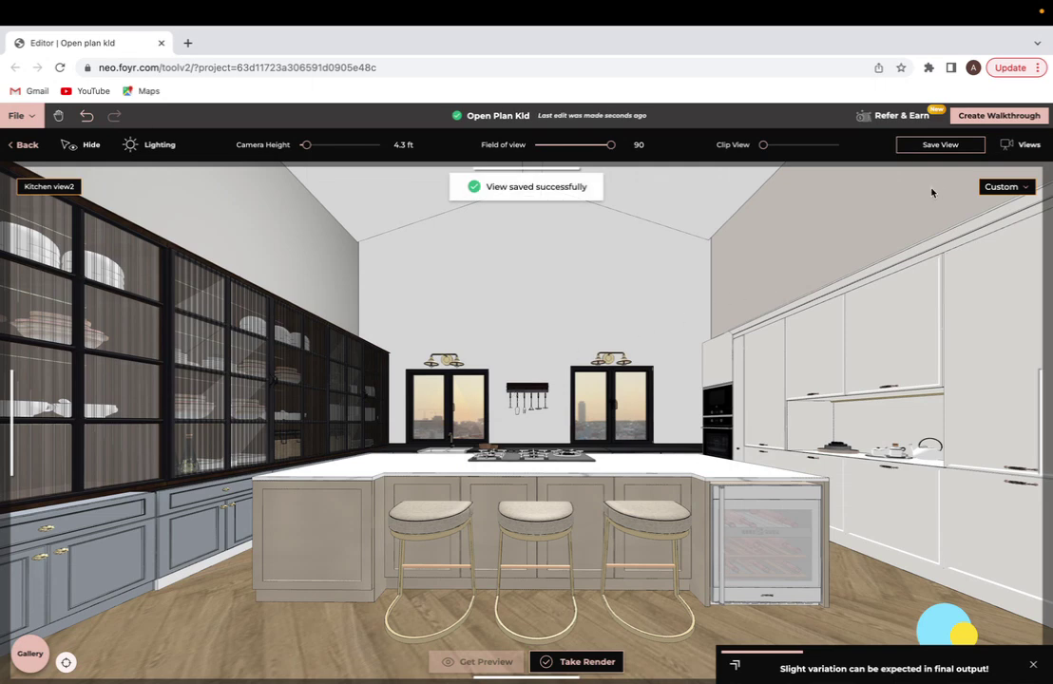
# Check the saved views list, then turn the camera toward the living area and fireplace
pyautogui.click(1015, 148)
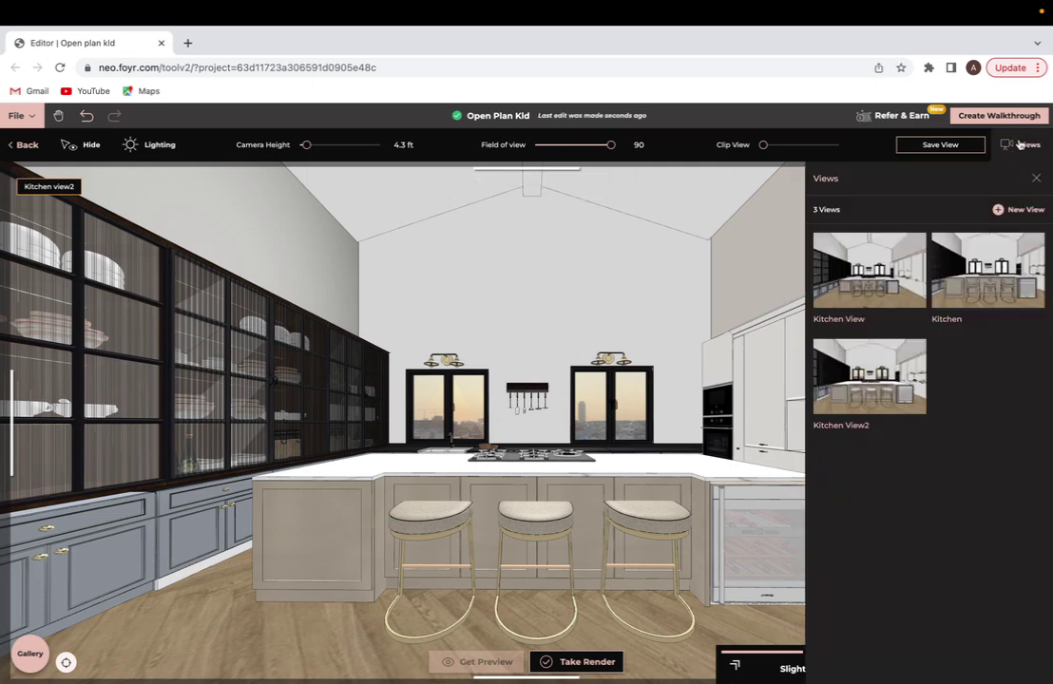
pyautogui.moveTo(846, 396)
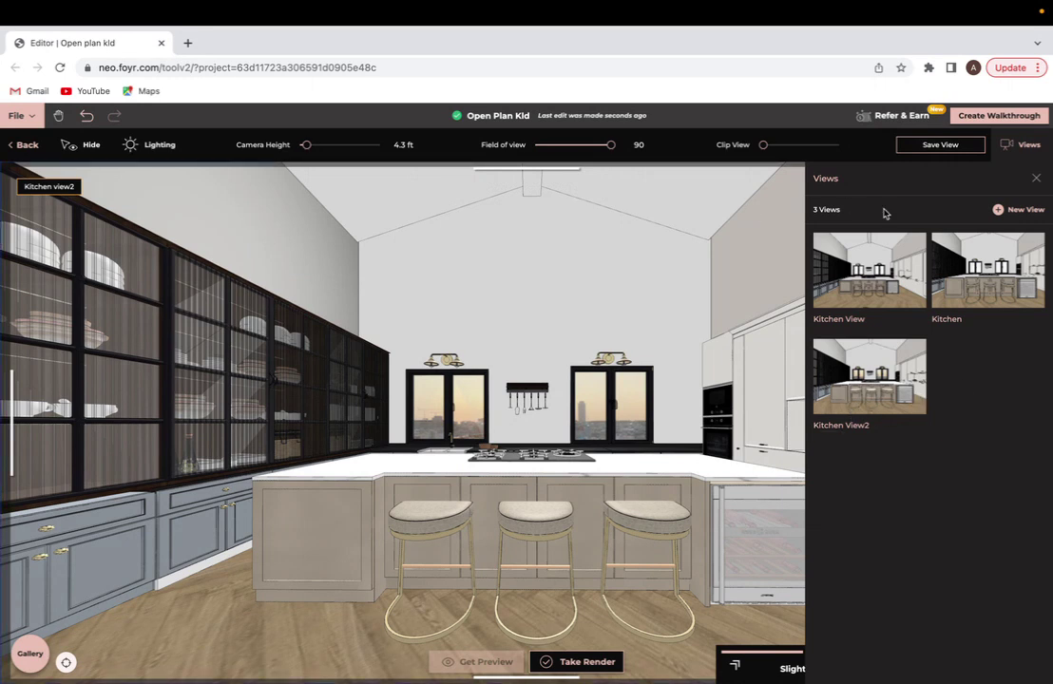
pyautogui.click(1037, 179)
pyautogui.press('Right')
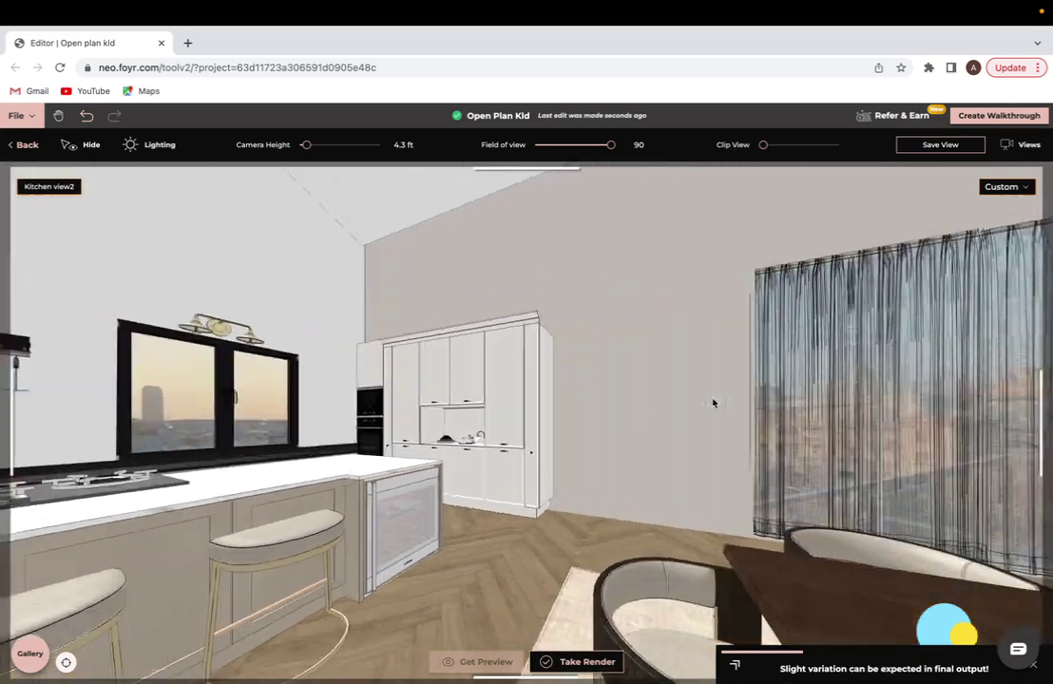
pyautogui.press('Right')
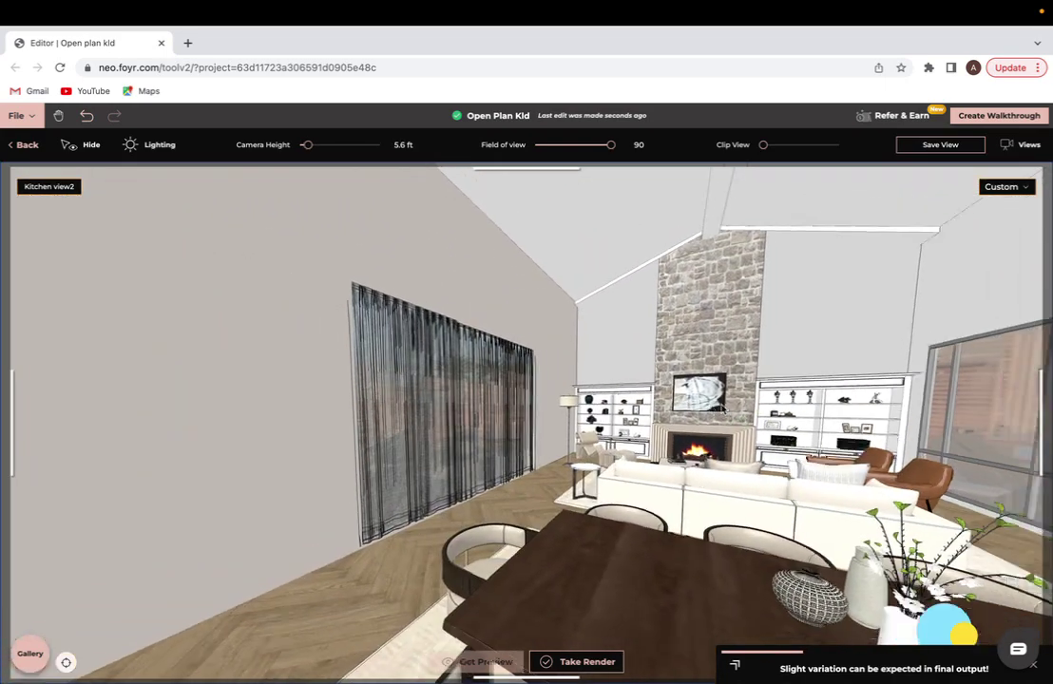
pyautogui.press('Down')
pyautogui.press('Left')
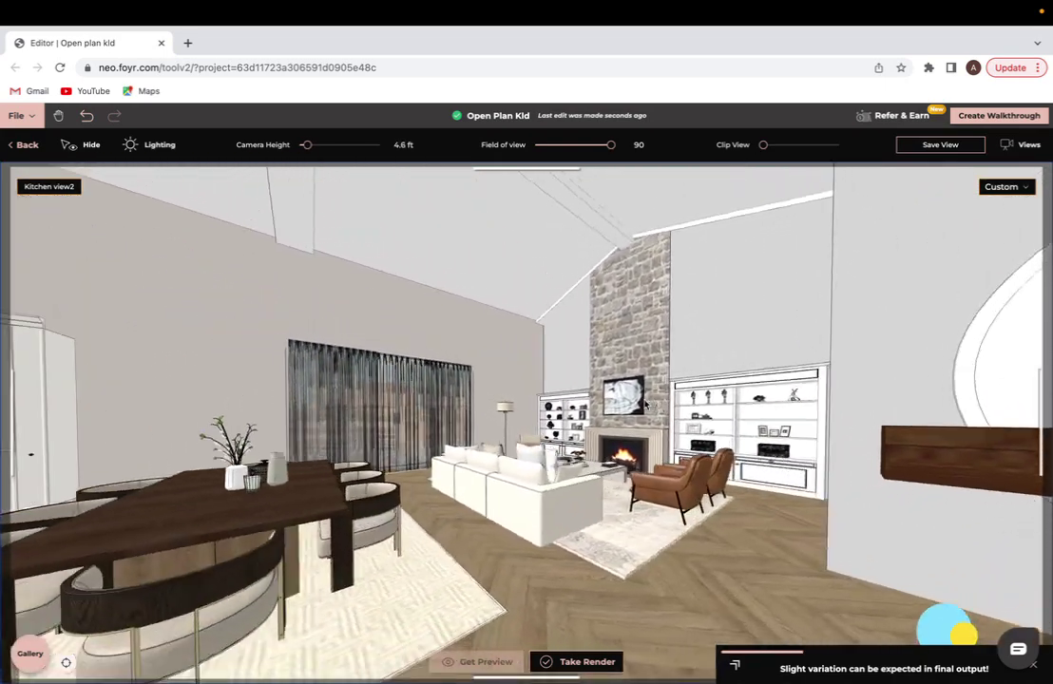
pyautogui.press('Up')
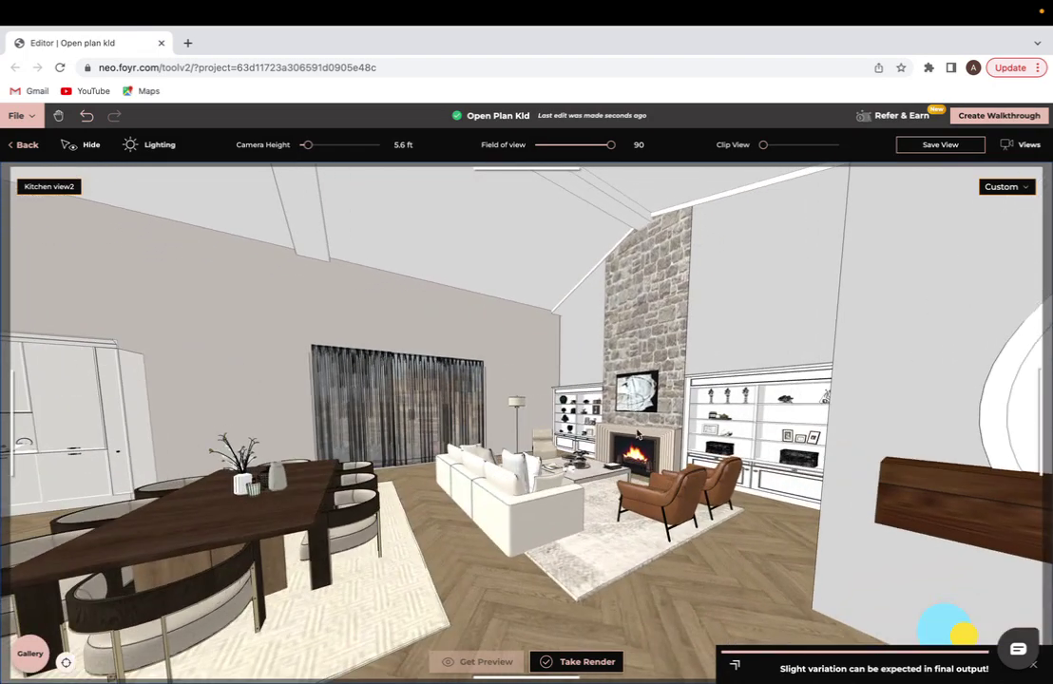
pyautogui.press('Up')
# Back the camera behind the leather chairs, swinging toward the curtains and staircase
pyautogui.press('Down')
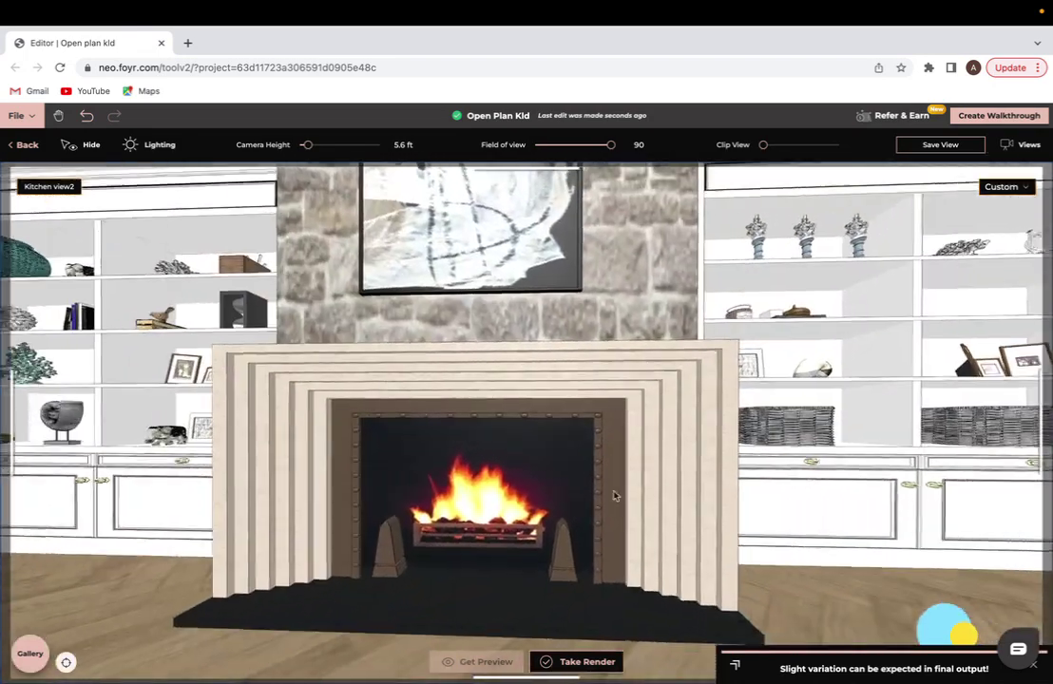
pyautogui.press('Down')
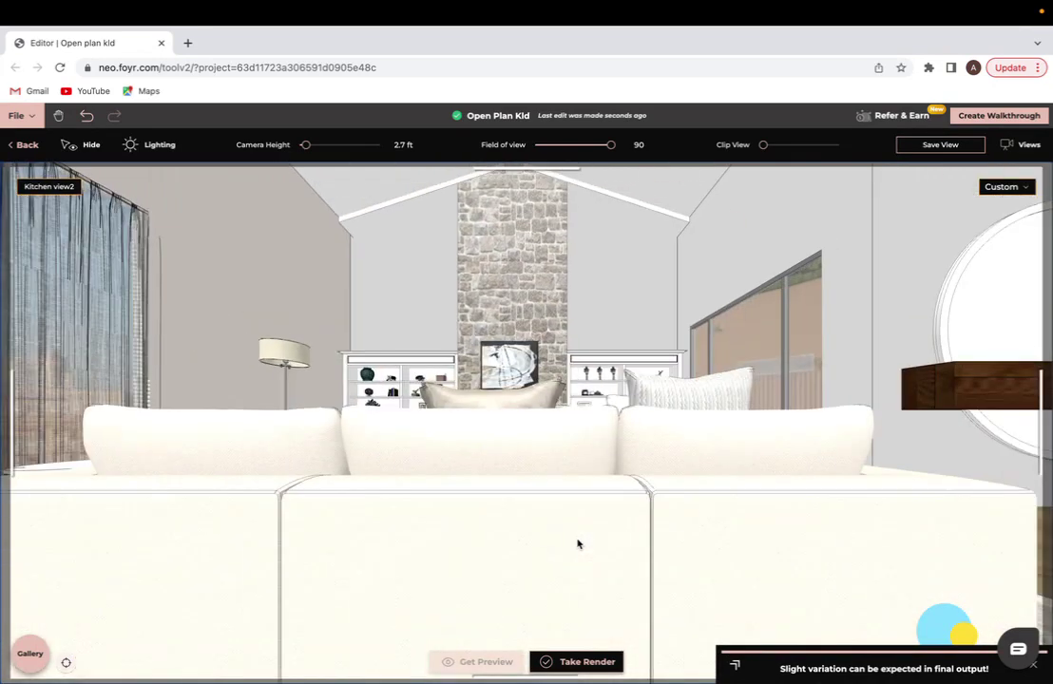
pyautogui.press('Down')
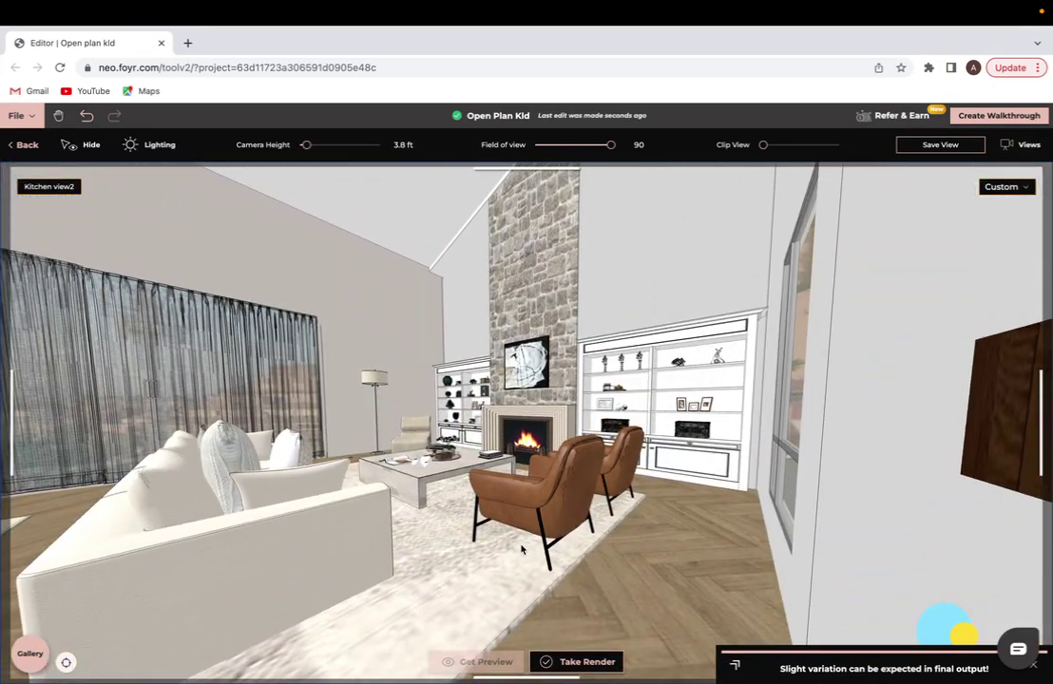
pyautogui.press('Down')
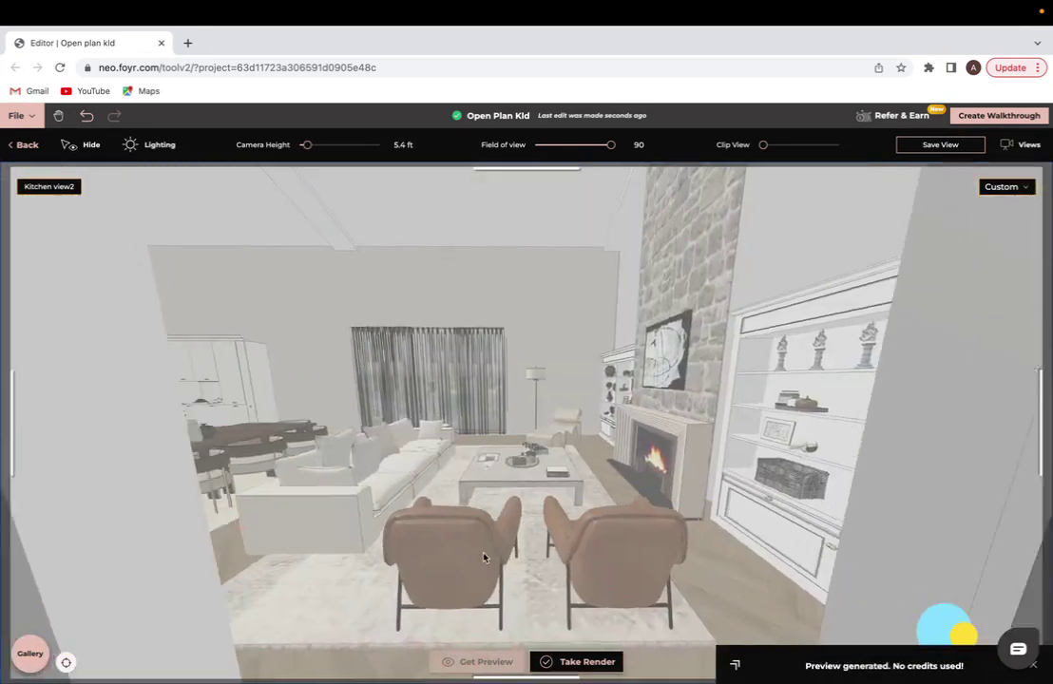
pyautogui.press('Up')
pyautogui.press('Down')
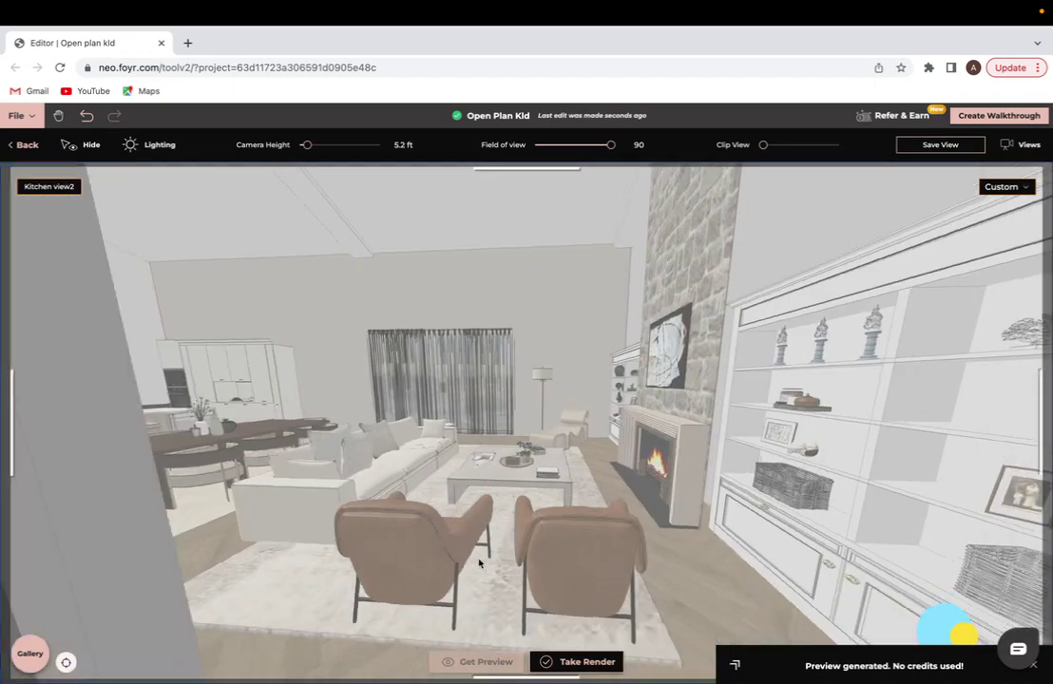
pyautogui.press('Right')
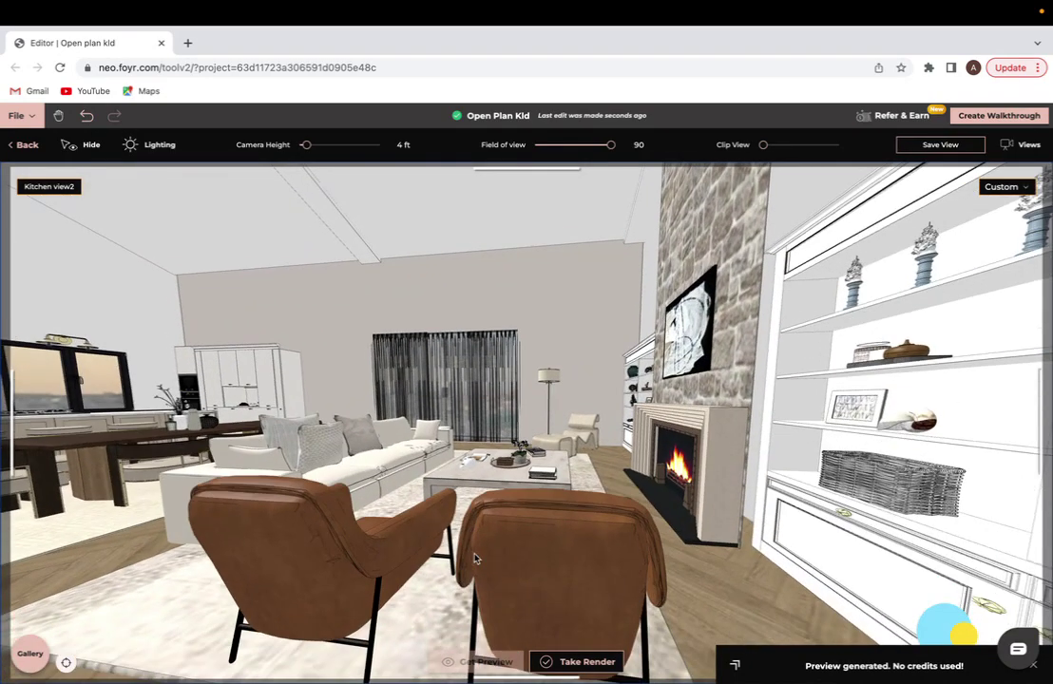
pyautogui.press('Down')
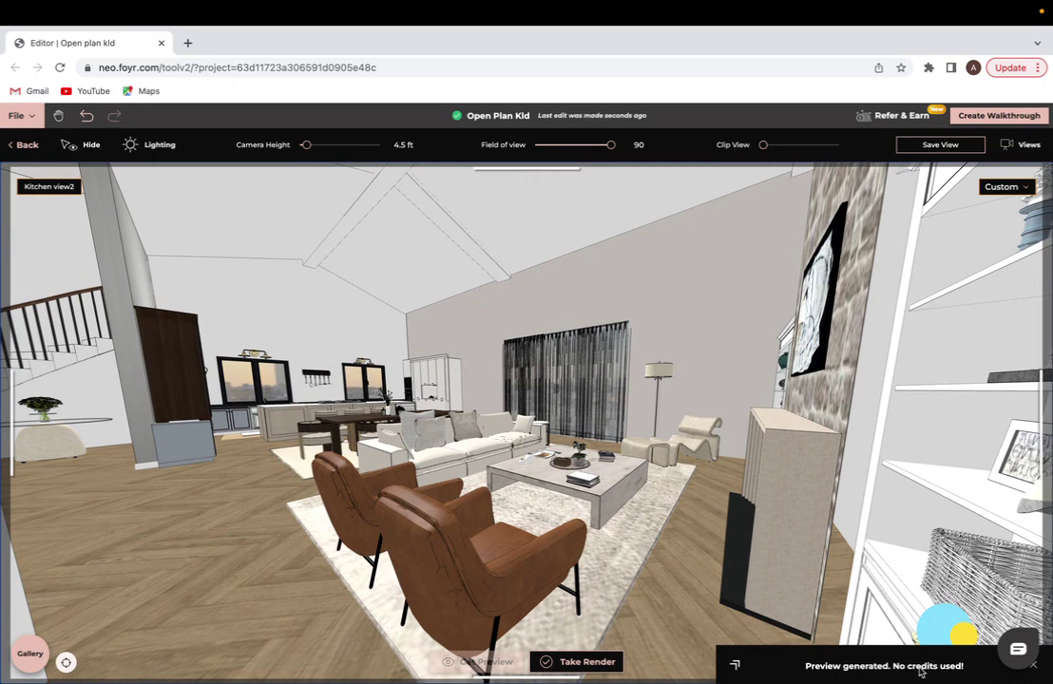
# Expand the kitchen preview image and raise Interior Lighting from Low to Medium
pyautogui.click(734, 665)
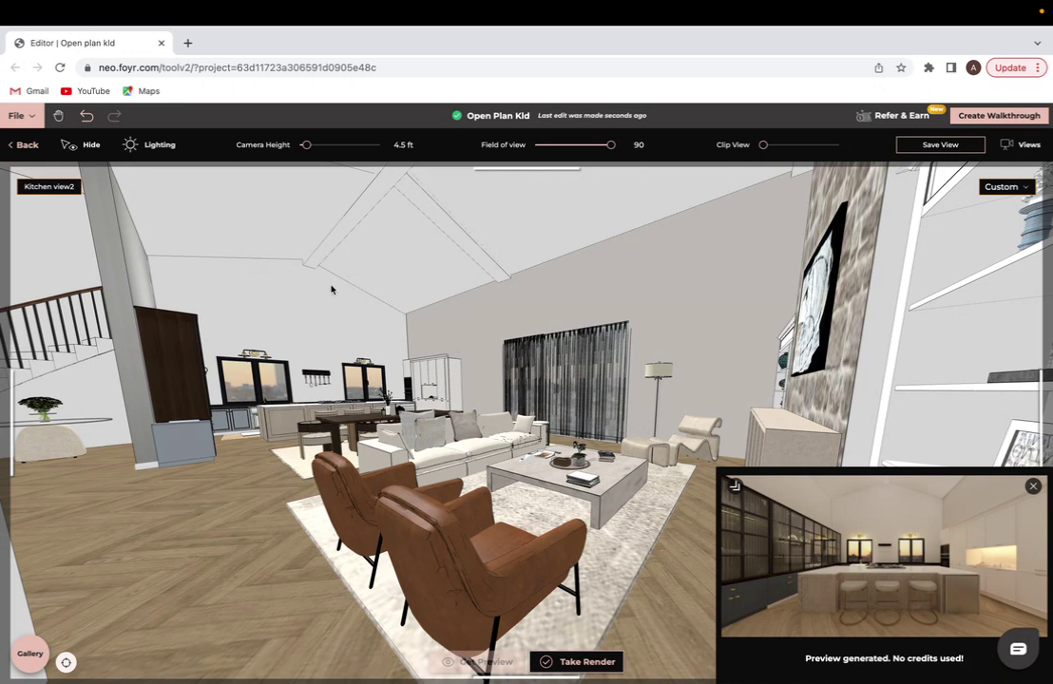
pyautogui.click(154, 148)
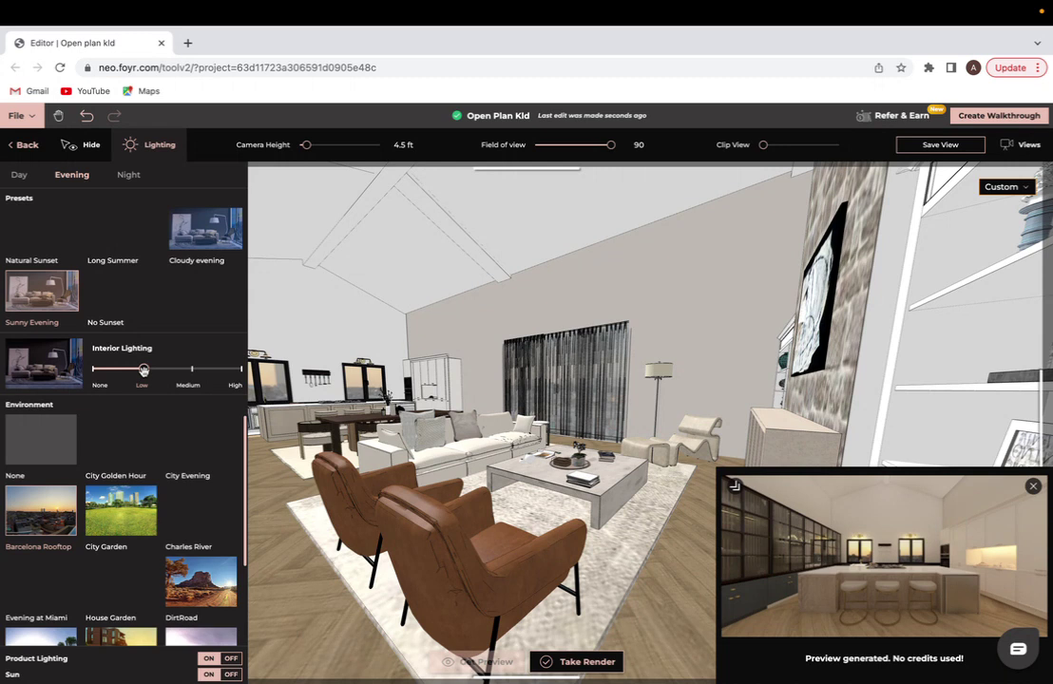
pyautogui.moveTo(144, 370); pyautogui.dragTo(190, 369)
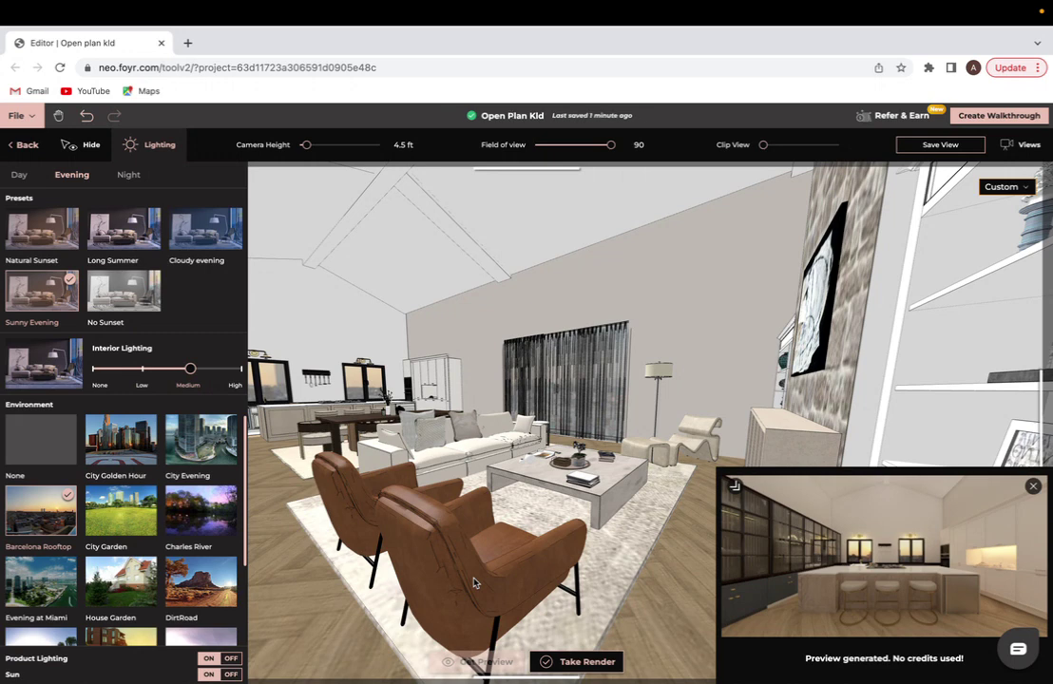
pyautogui.click(666, 555)
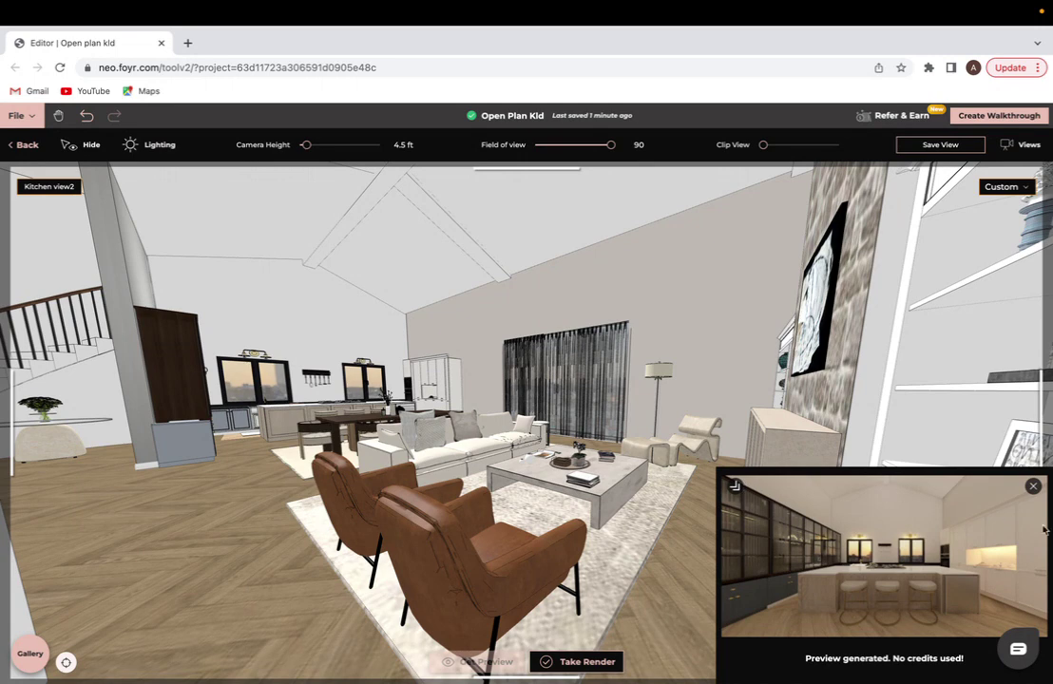
# Close the preview and switch the camera back to the saved Kitchen view2 island shot
pyautogui.click(1034, 488)
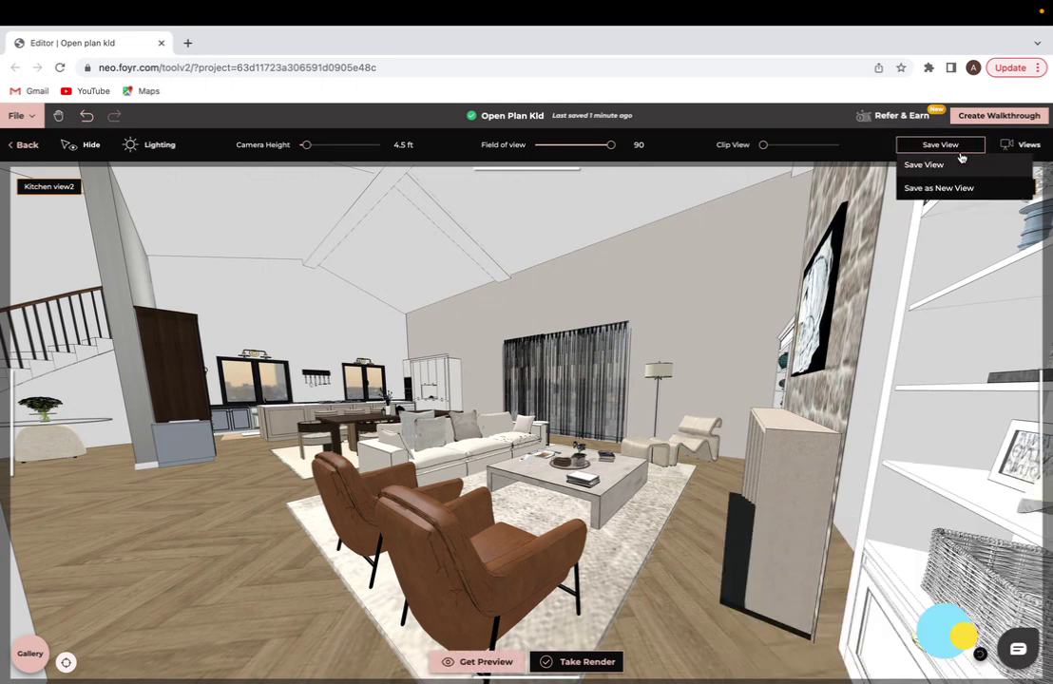
pyautogui.click(1019, 147)
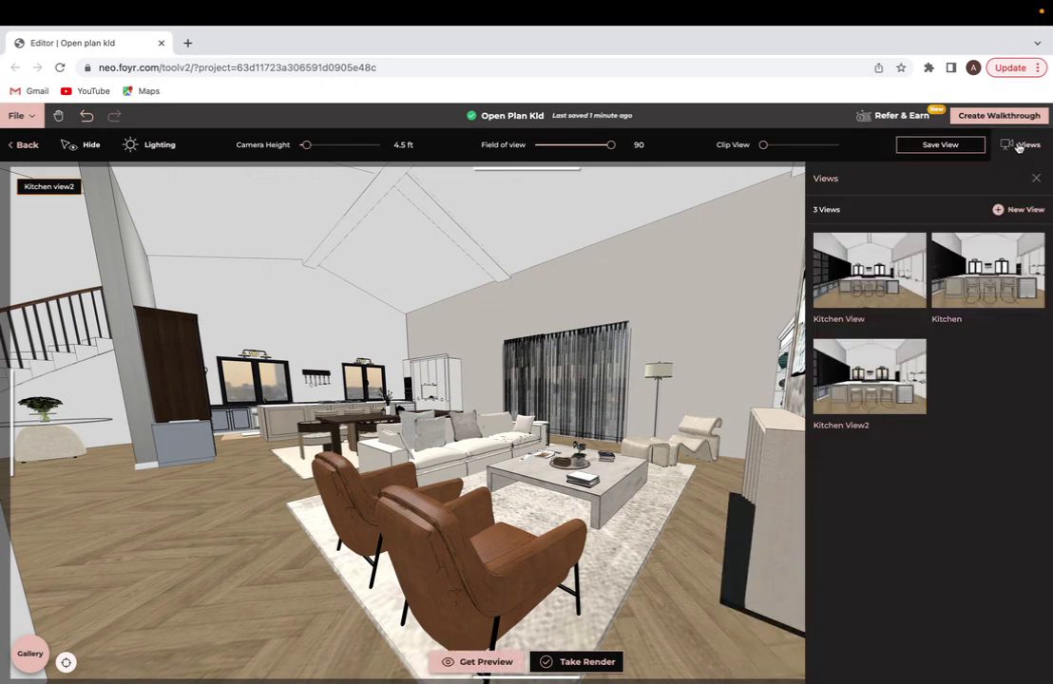
pyautogui.click(887, 385)
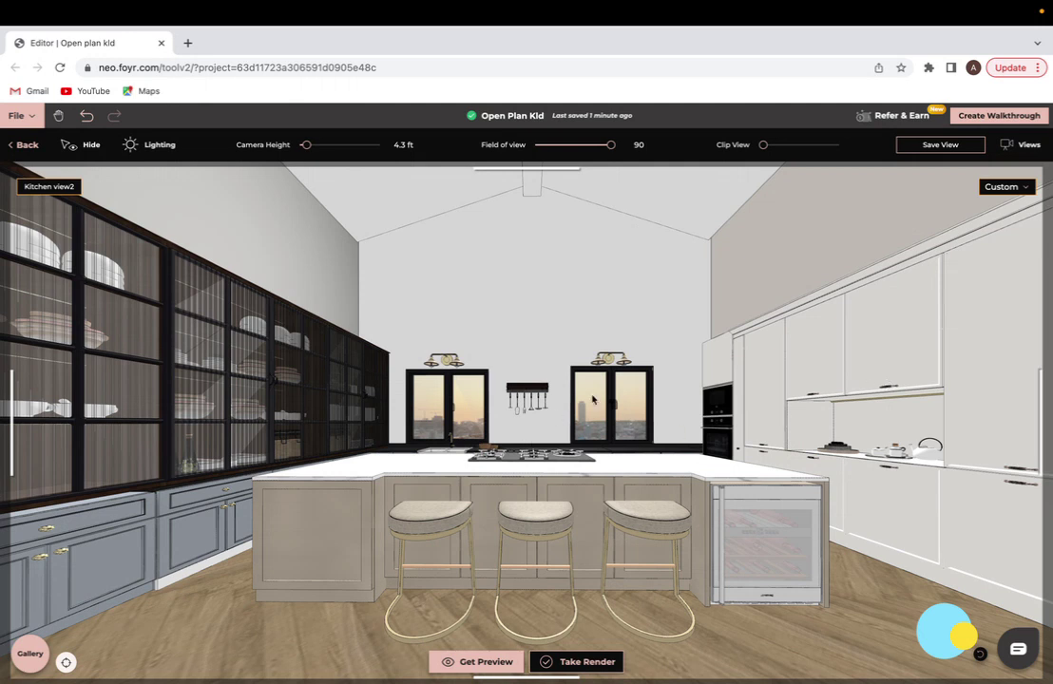
# Nudge the kitchen camera angle and try the 16:9, 4:3 and 2:1 aspect ratios
pyautogui.moveTo(594, 401); pyautogui.dragTo(545, 245)
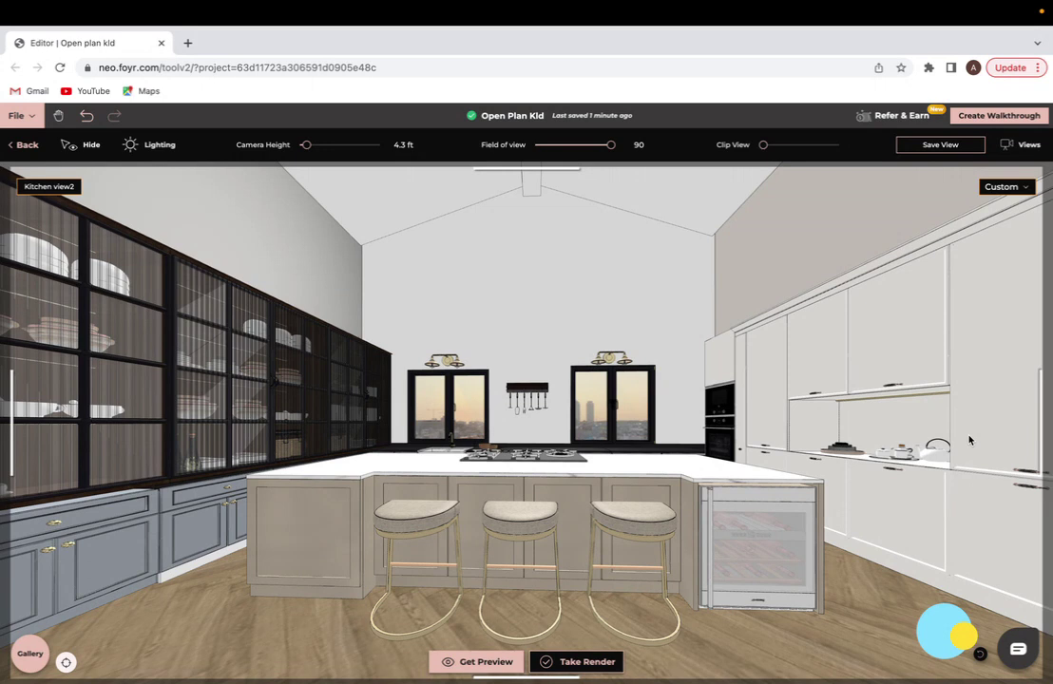
pyautogui.click(1021, 190)
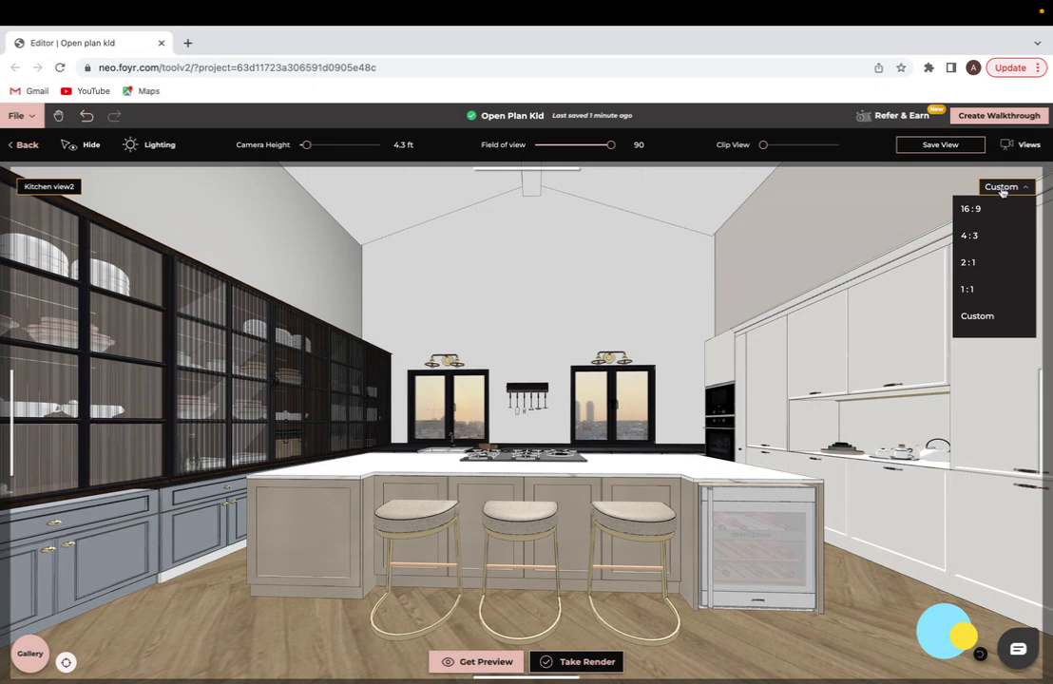
pyautogui.click(983, 209)
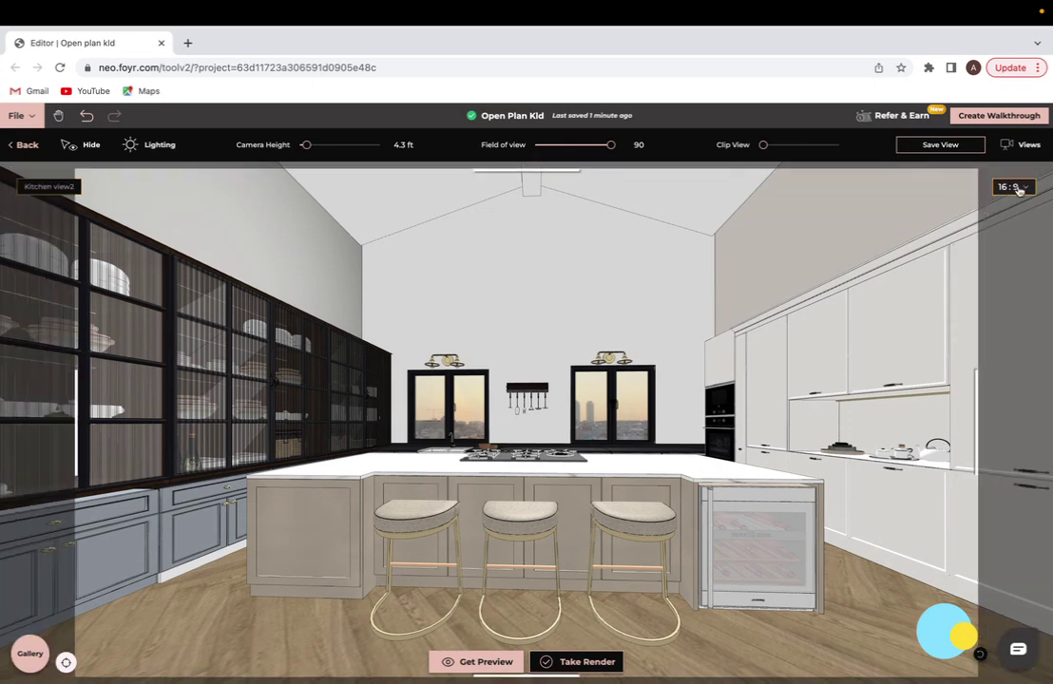
pyautogui.click(1011, 187)
pyautogui.click(1007, 237)
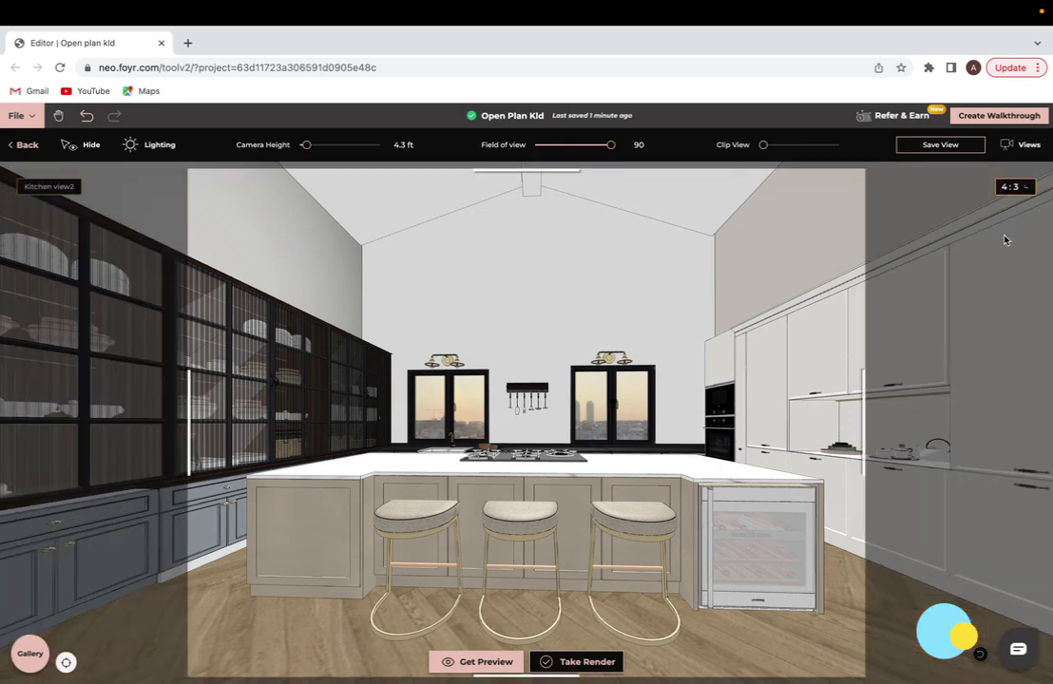
pyautogui.click(1015, 187)
pyautogui.click(1009, 260)
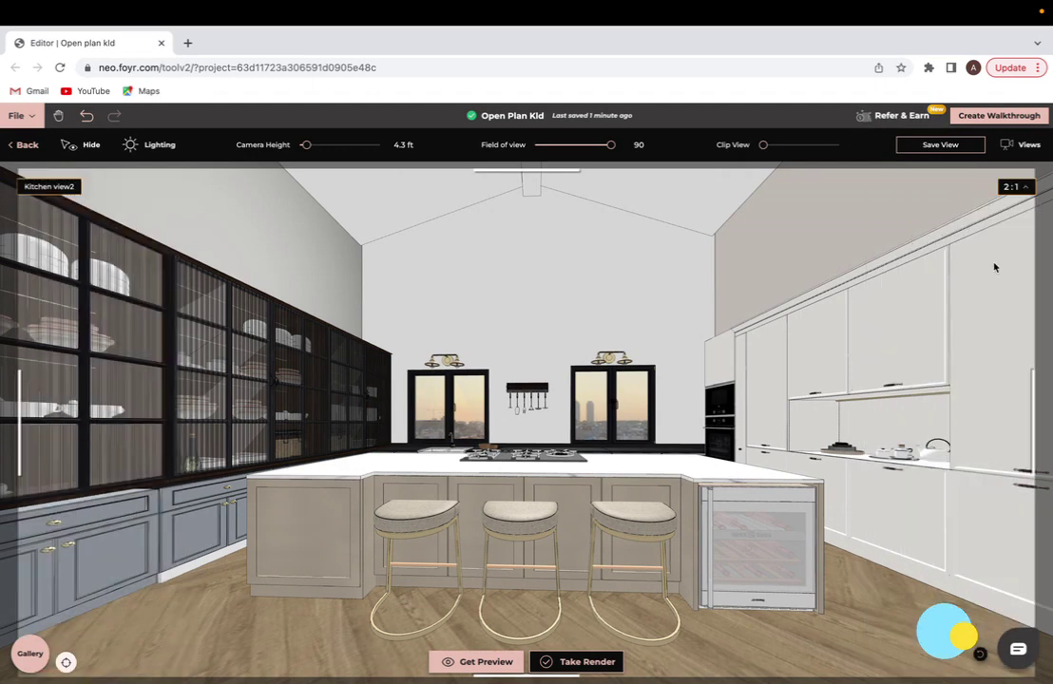
# Switch to a Custom aspect ratio and drag the frame to cover nearly the whole kitchen
pyautogui.click(1025, 187)
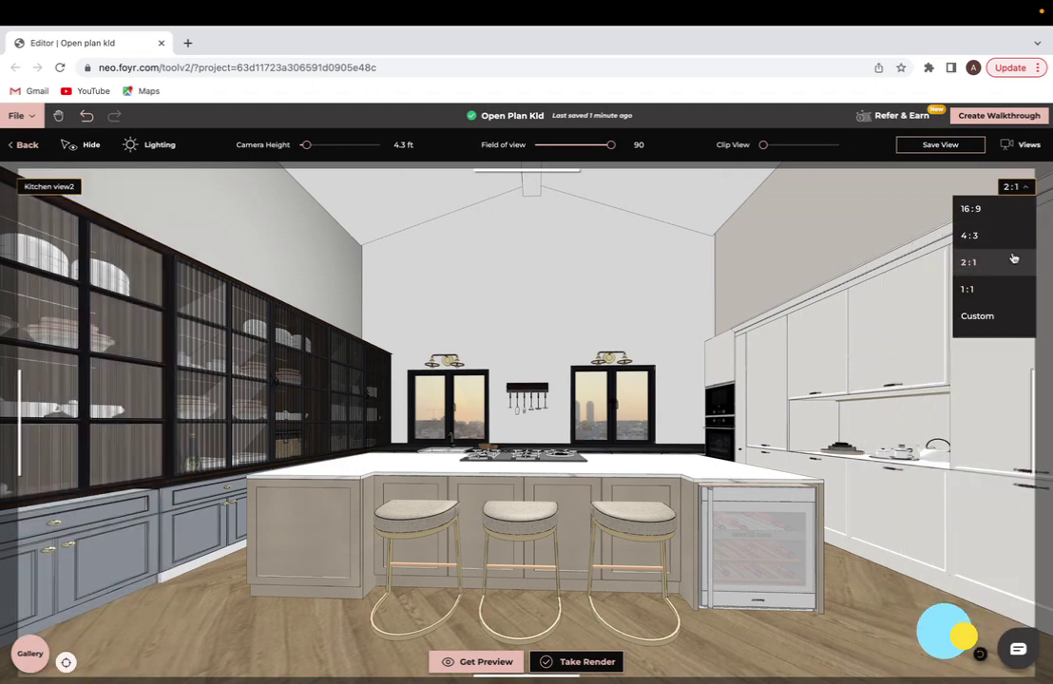
pyautogui.click(987, 317)
pyautogui.moveTo(1039, 392); pyautogui.dragTo(946, 397)
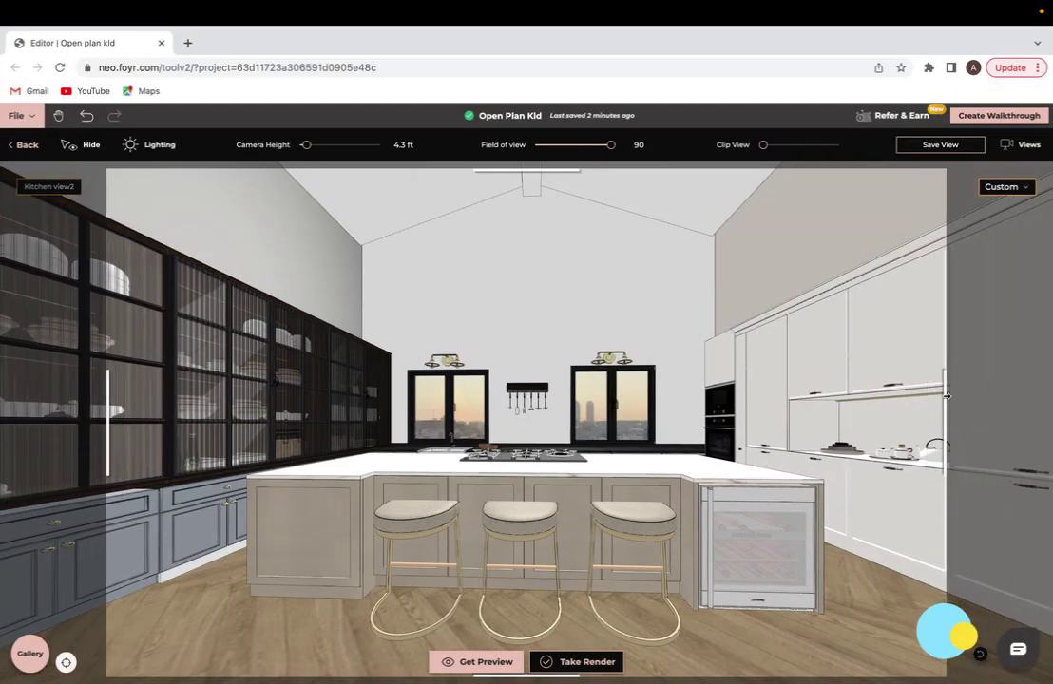
pyautogui.moveTo(546, 172); pyautogui.dragTo(555, 230)
pyautogui.moveTo(107, 380); pyautogui.dragTo(5, 390)
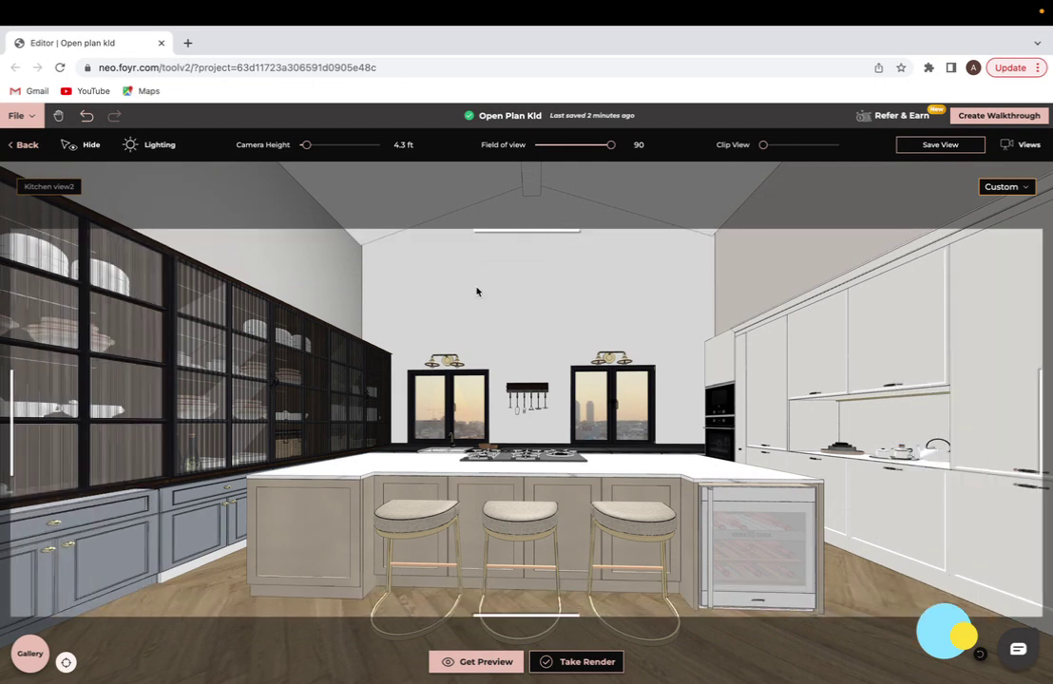
pyautogui.moveTo(536, 229); pyautogui.dragTo(540, 150)
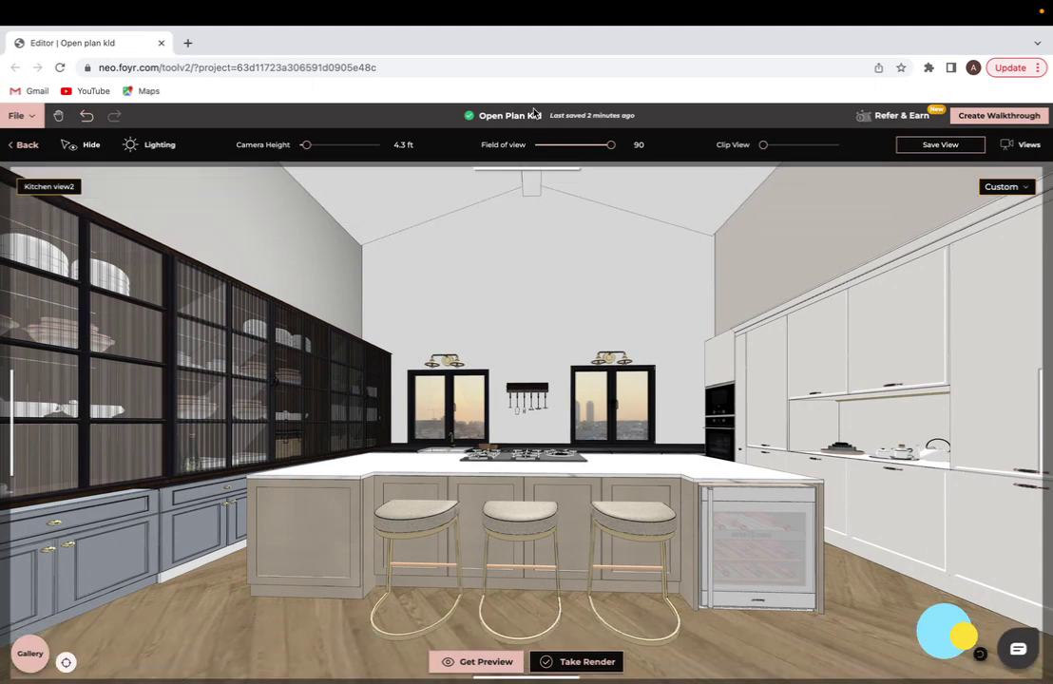